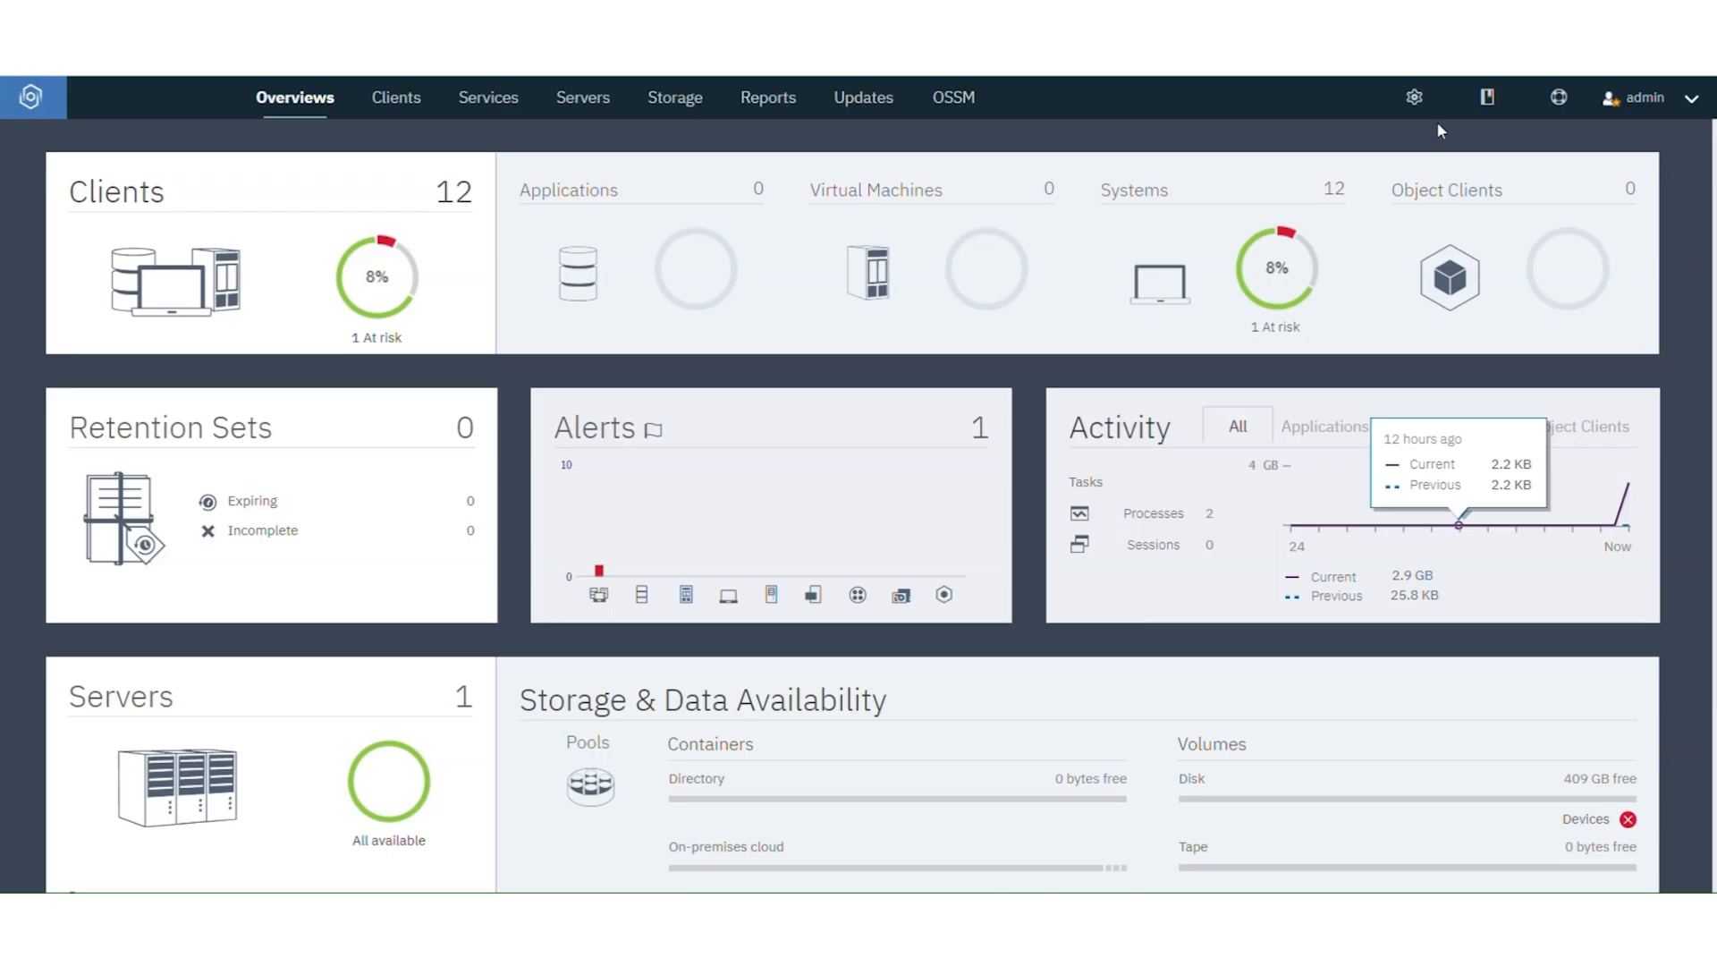
Open the Operations Center's client update settings.
{"action": "left_click", "coordinate": [1420, 104]}
{"action": "left_click", "coordinate": [1444, 229]}
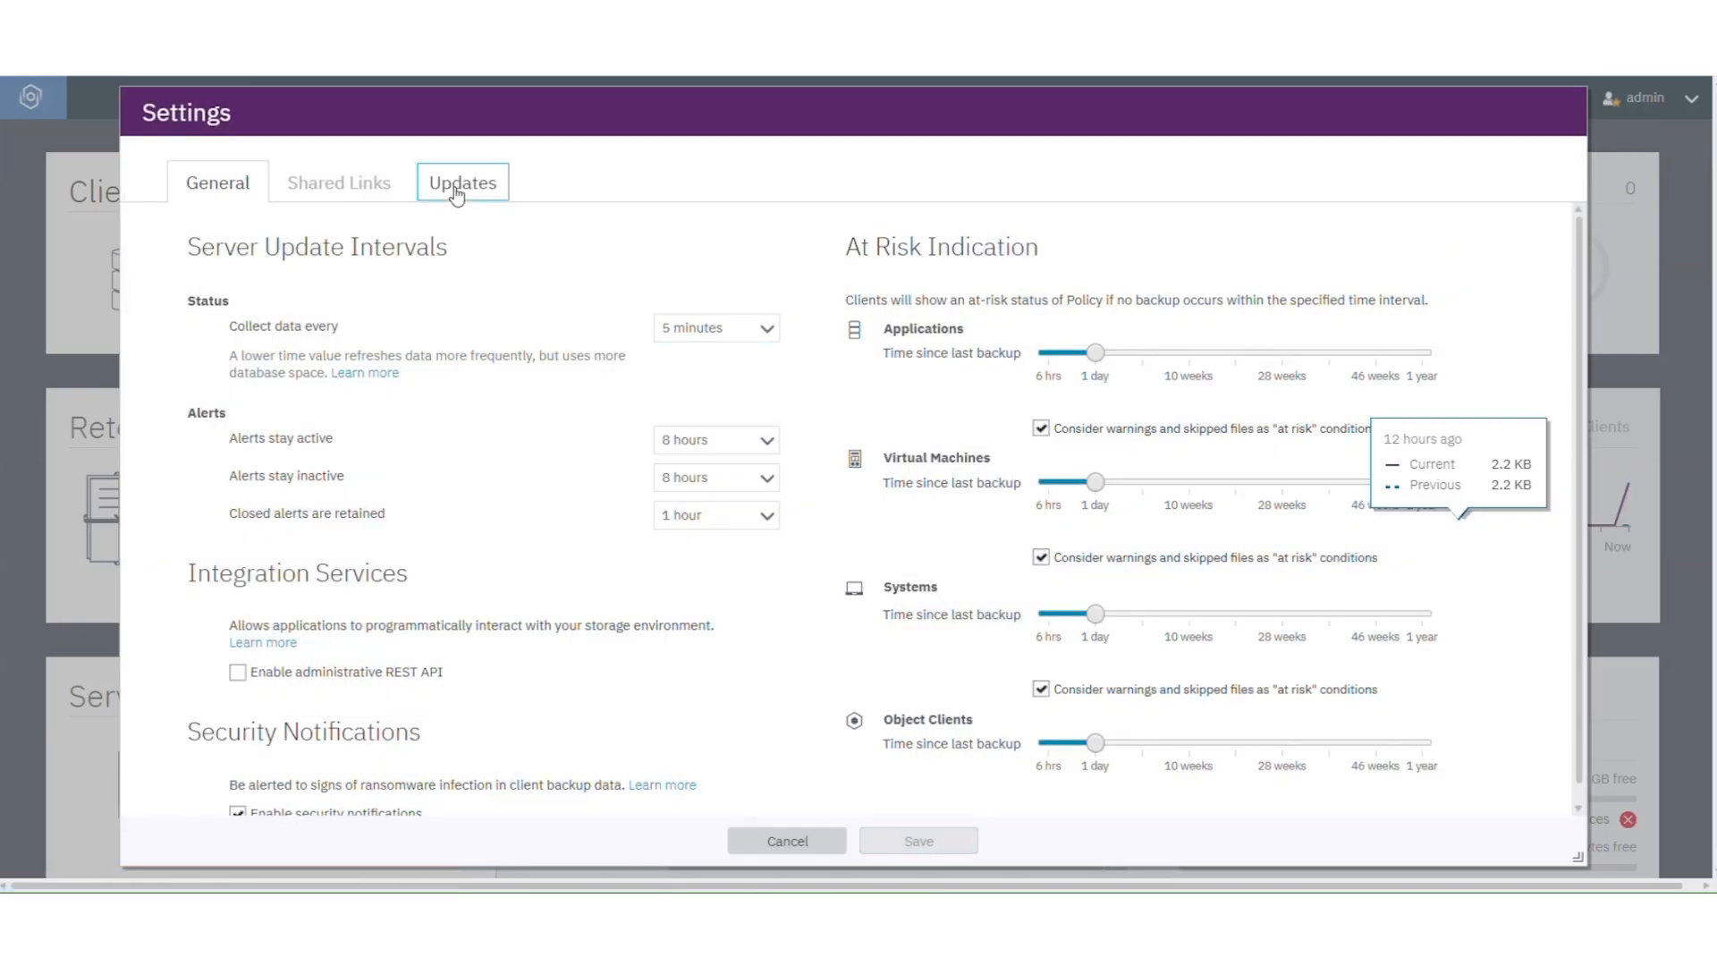
{"action": "left_click", "coordinate": [457, 188]}
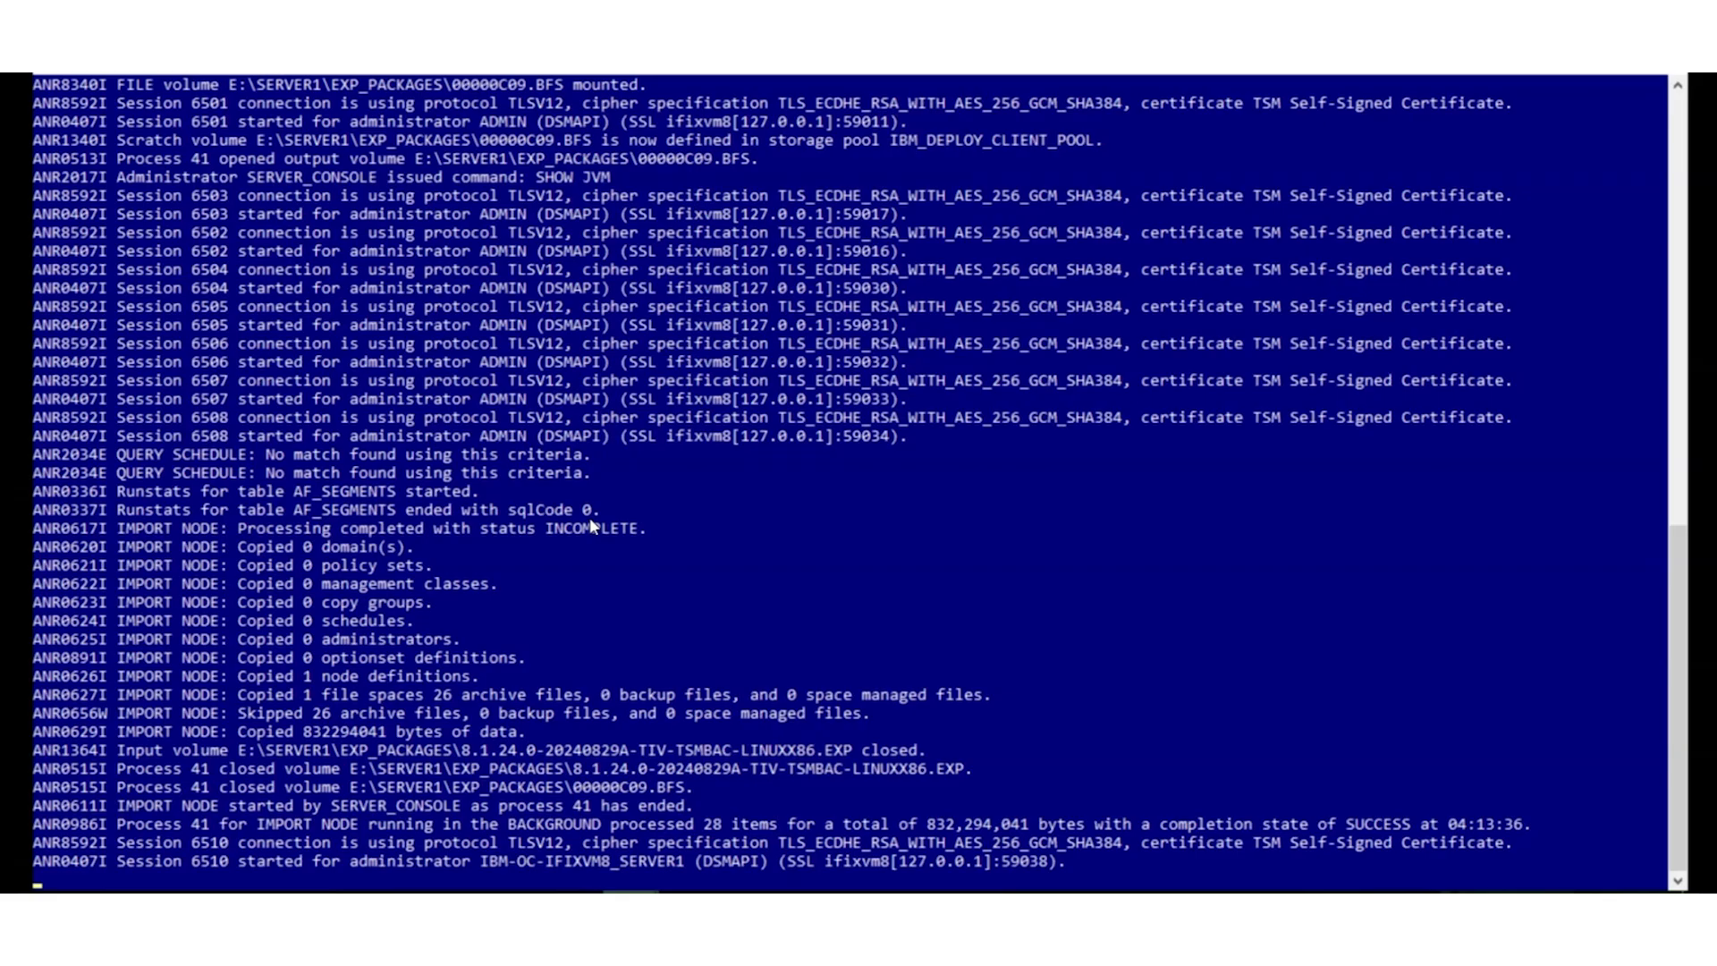
Import archive data from E:\server1\EXP_PACKAGES\Updatemanager-LinuxX86.exp for all nodes, with MERGEFILESPACE=yes, REPLACEDEFS=yes and DEVCLASS=IBM_DEPLOY_CLIENT_IMPORT.
{"action": "type", "text": "IMPORT NODE * FILEDATA=archive MERGEFILESPACE=yes REPLACEDEFS=yes DEVCLASS=IBM_DEPLOY_CLIENT_IMPORT VOLUMENAMES=\"E:\\server1\\EXP_PACKAGES\\Updatemanager-LinuxX86.exp\""}
{"action": "key", "text": "Return"}
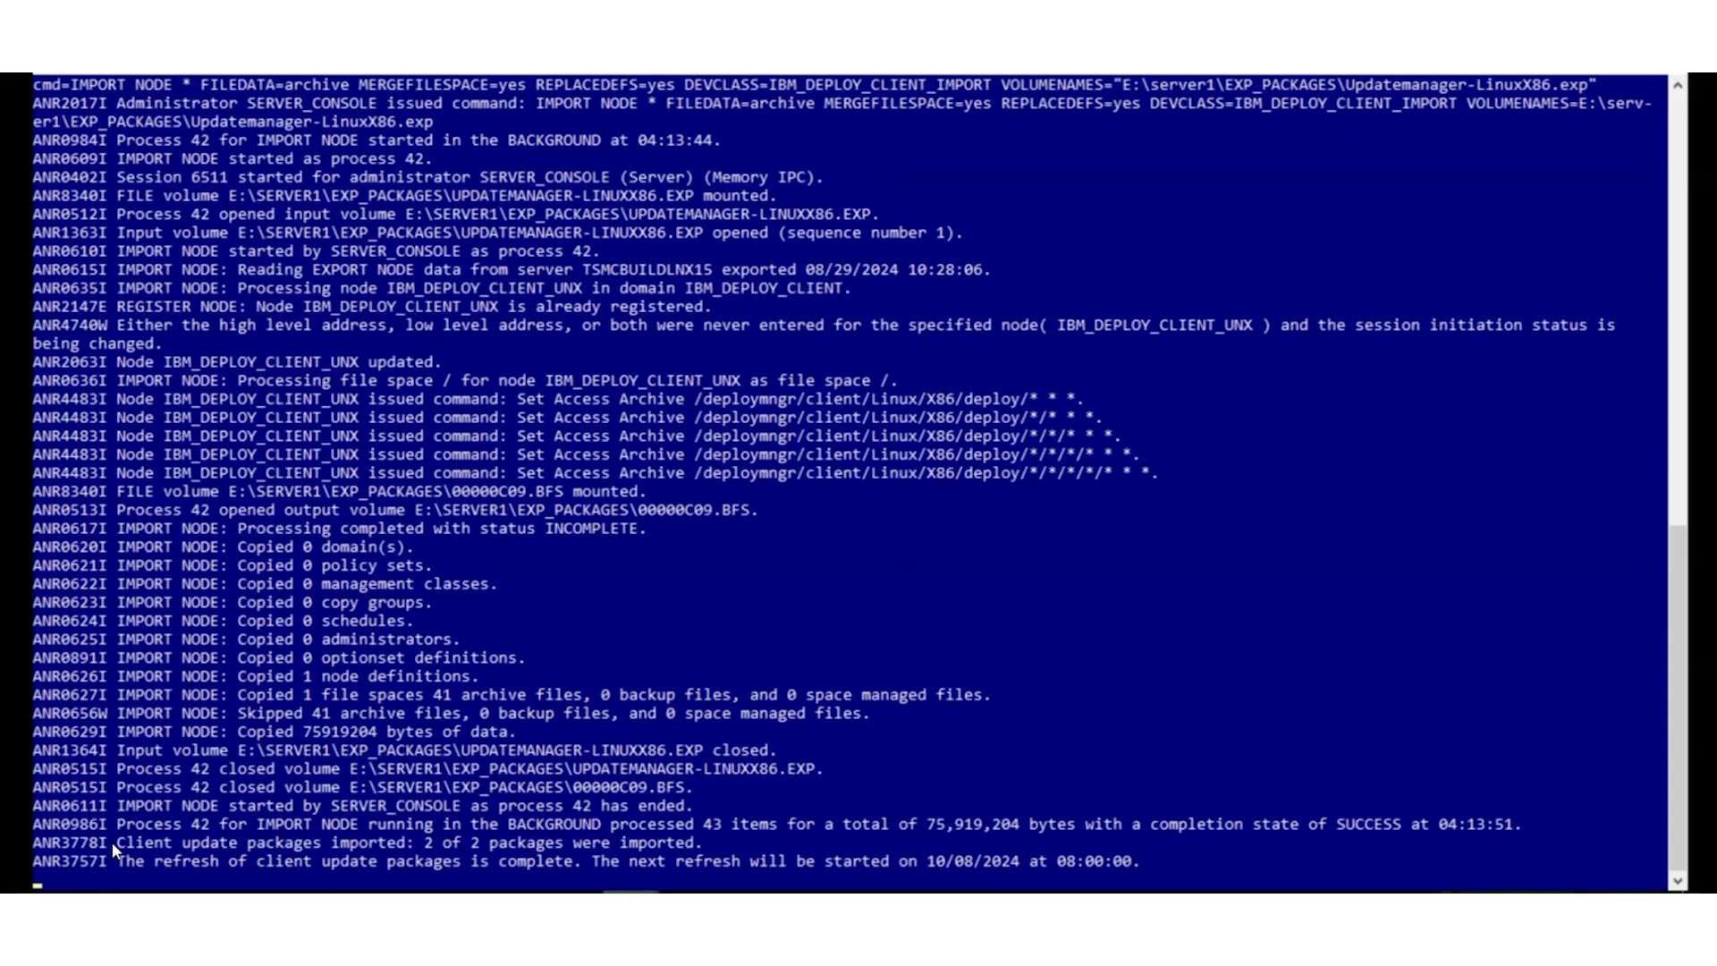
Check the client update package import message in the server console and the 00000c09.bfs file in the EXP_PACKAGES folder.
{"action": "left_click_drag", "start_coordinate": [111, 841], "coordinate": [690, 843]}
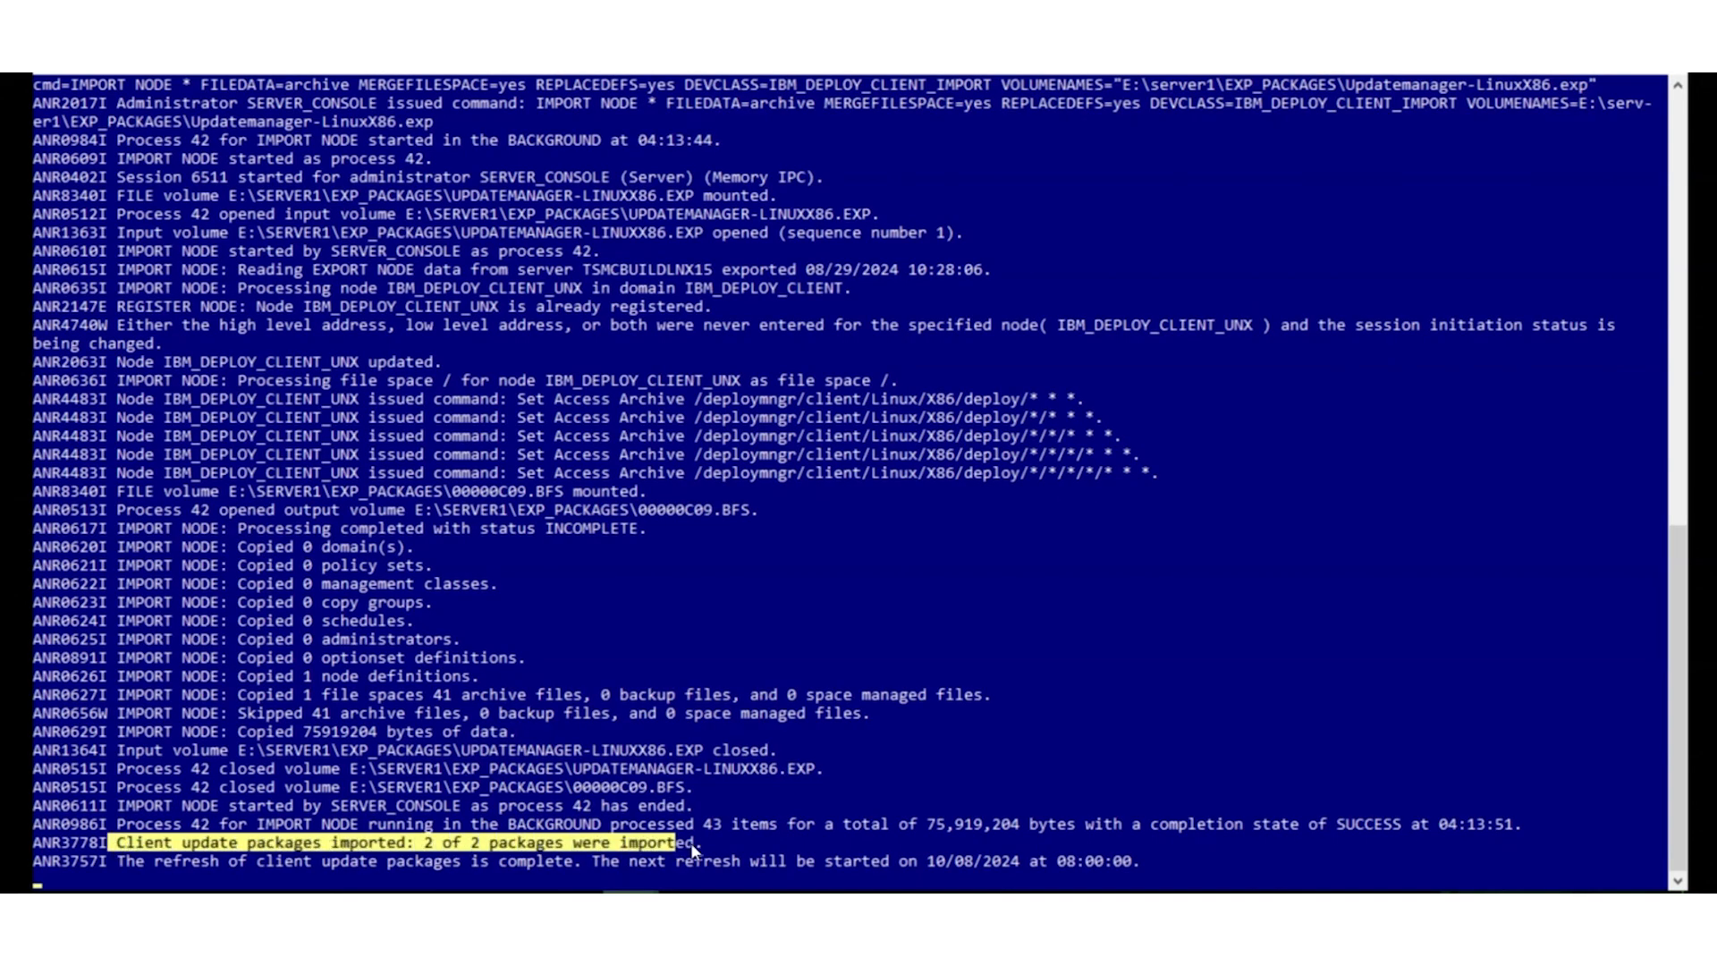
{"action": "left_click", "coordinate": [754, 844]}
{"action": "left_click", "coordinate": [1173, 749]}
{"action": "left_click", "coordinate": [408, 827]}
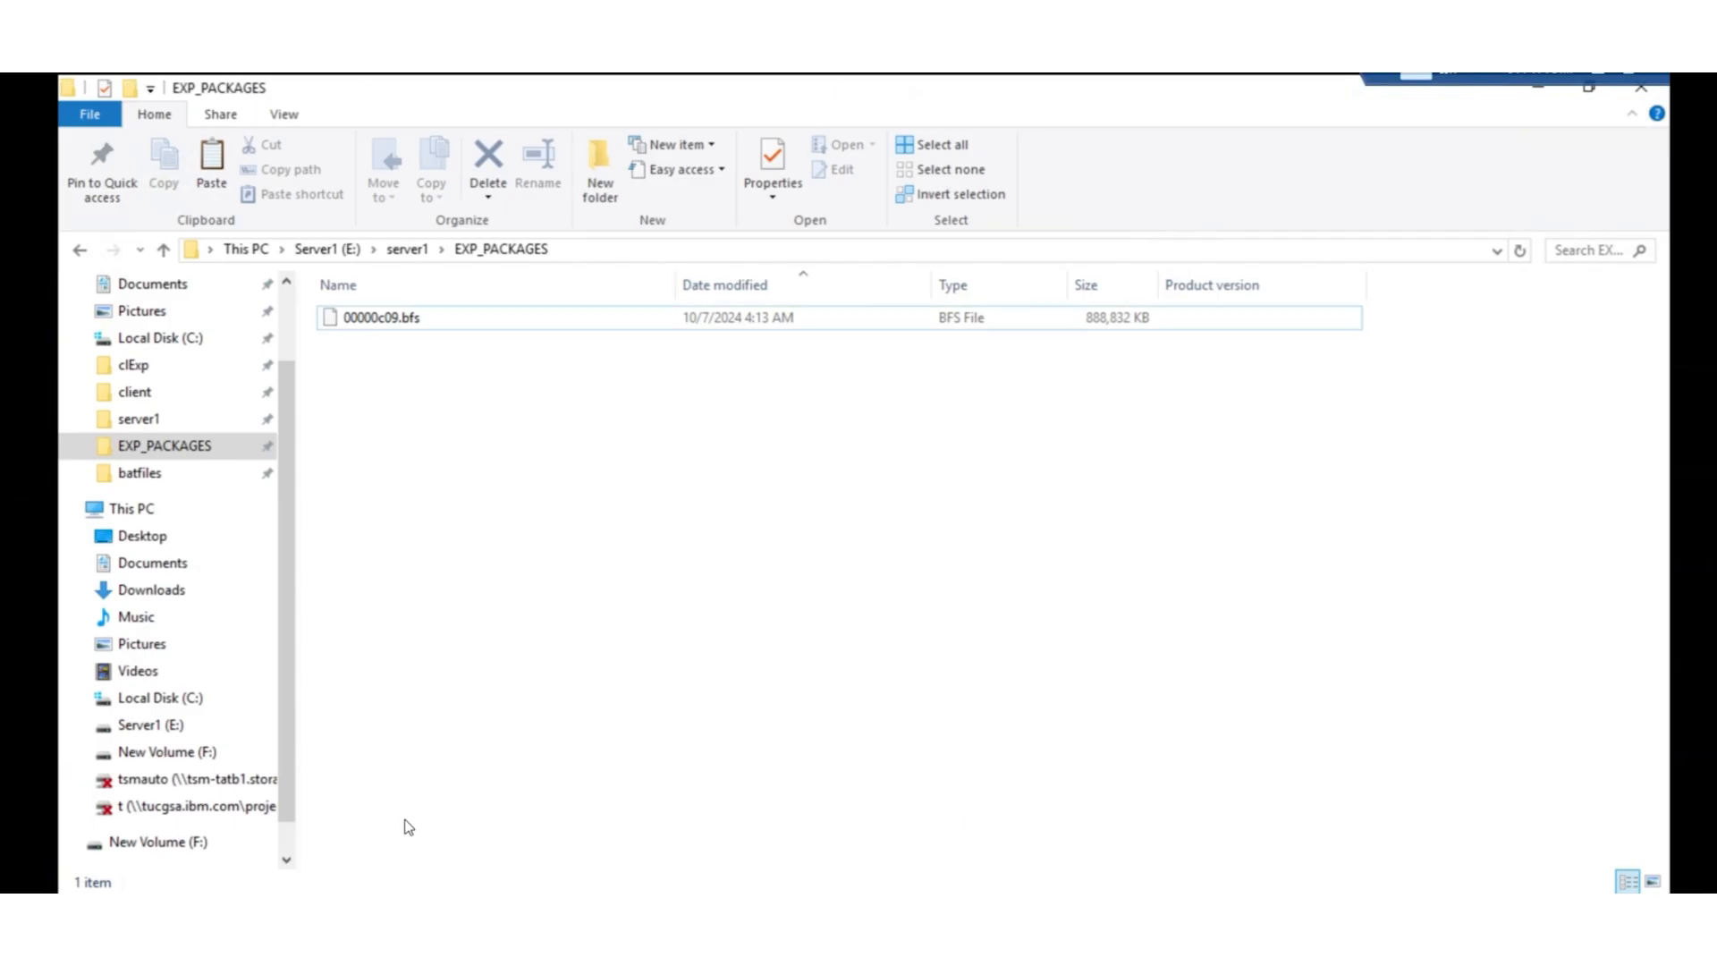
{"action": "left_click", "coordinate": [545, 319]}
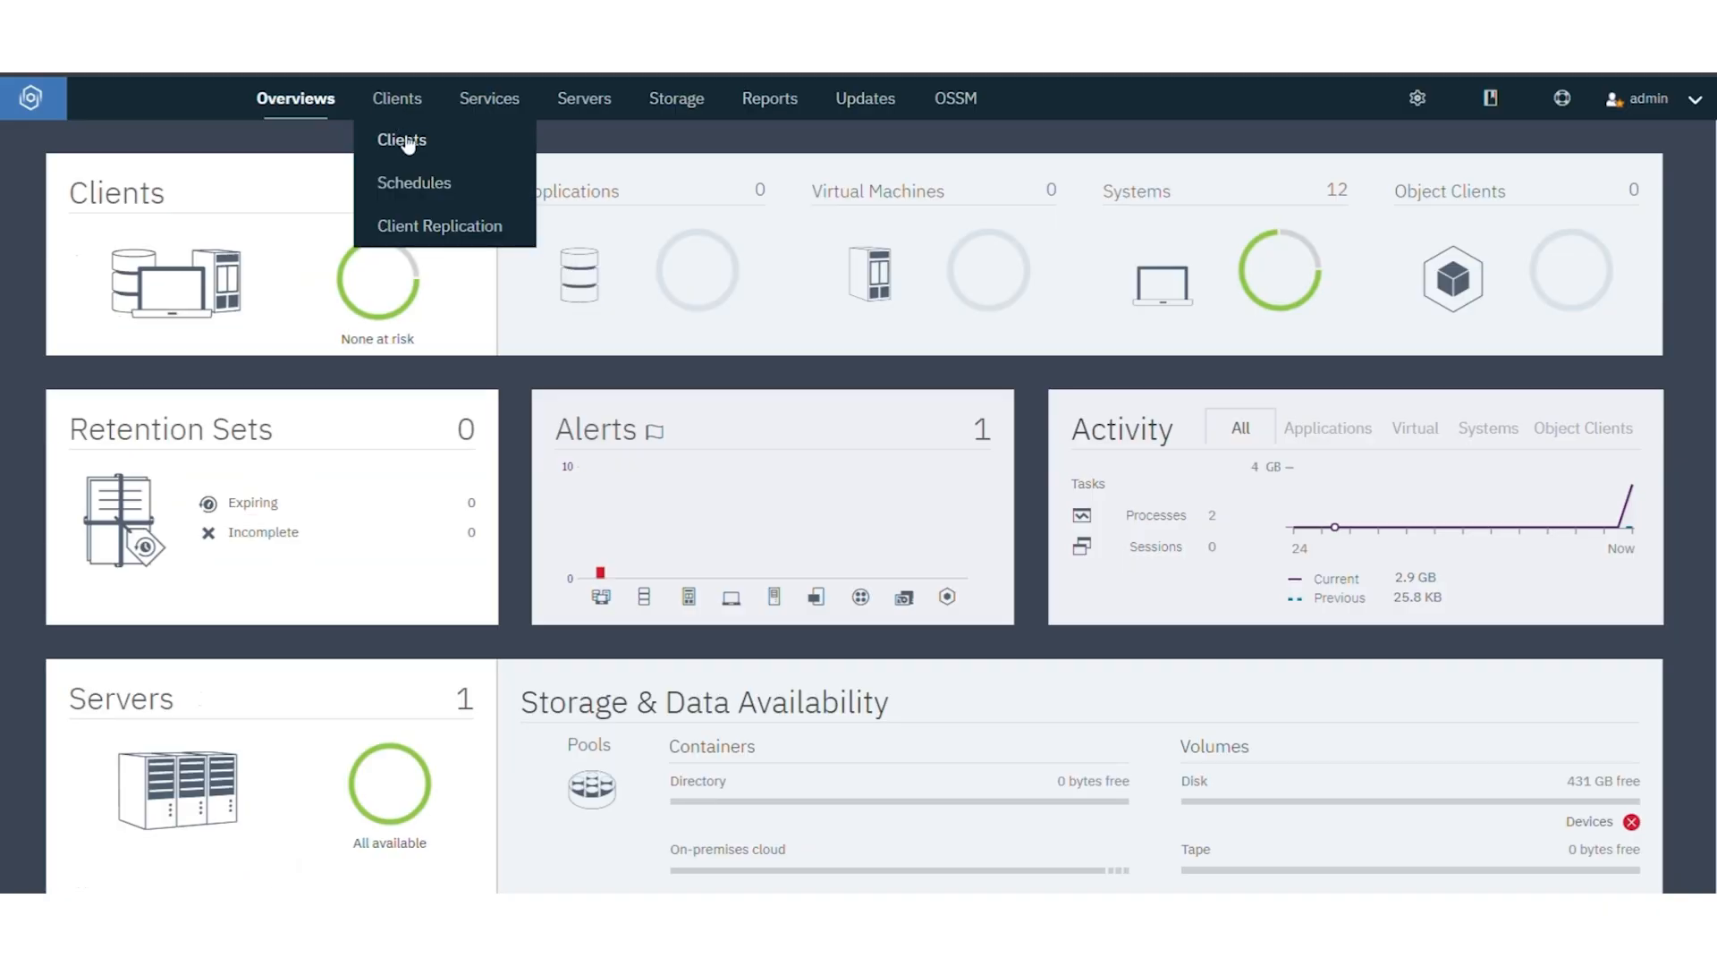
View the properties of client TSMCLDEVESXE07 in the Operations Center and check its installed version.
{"action": "left_click", "coordinate": [402, 140]}
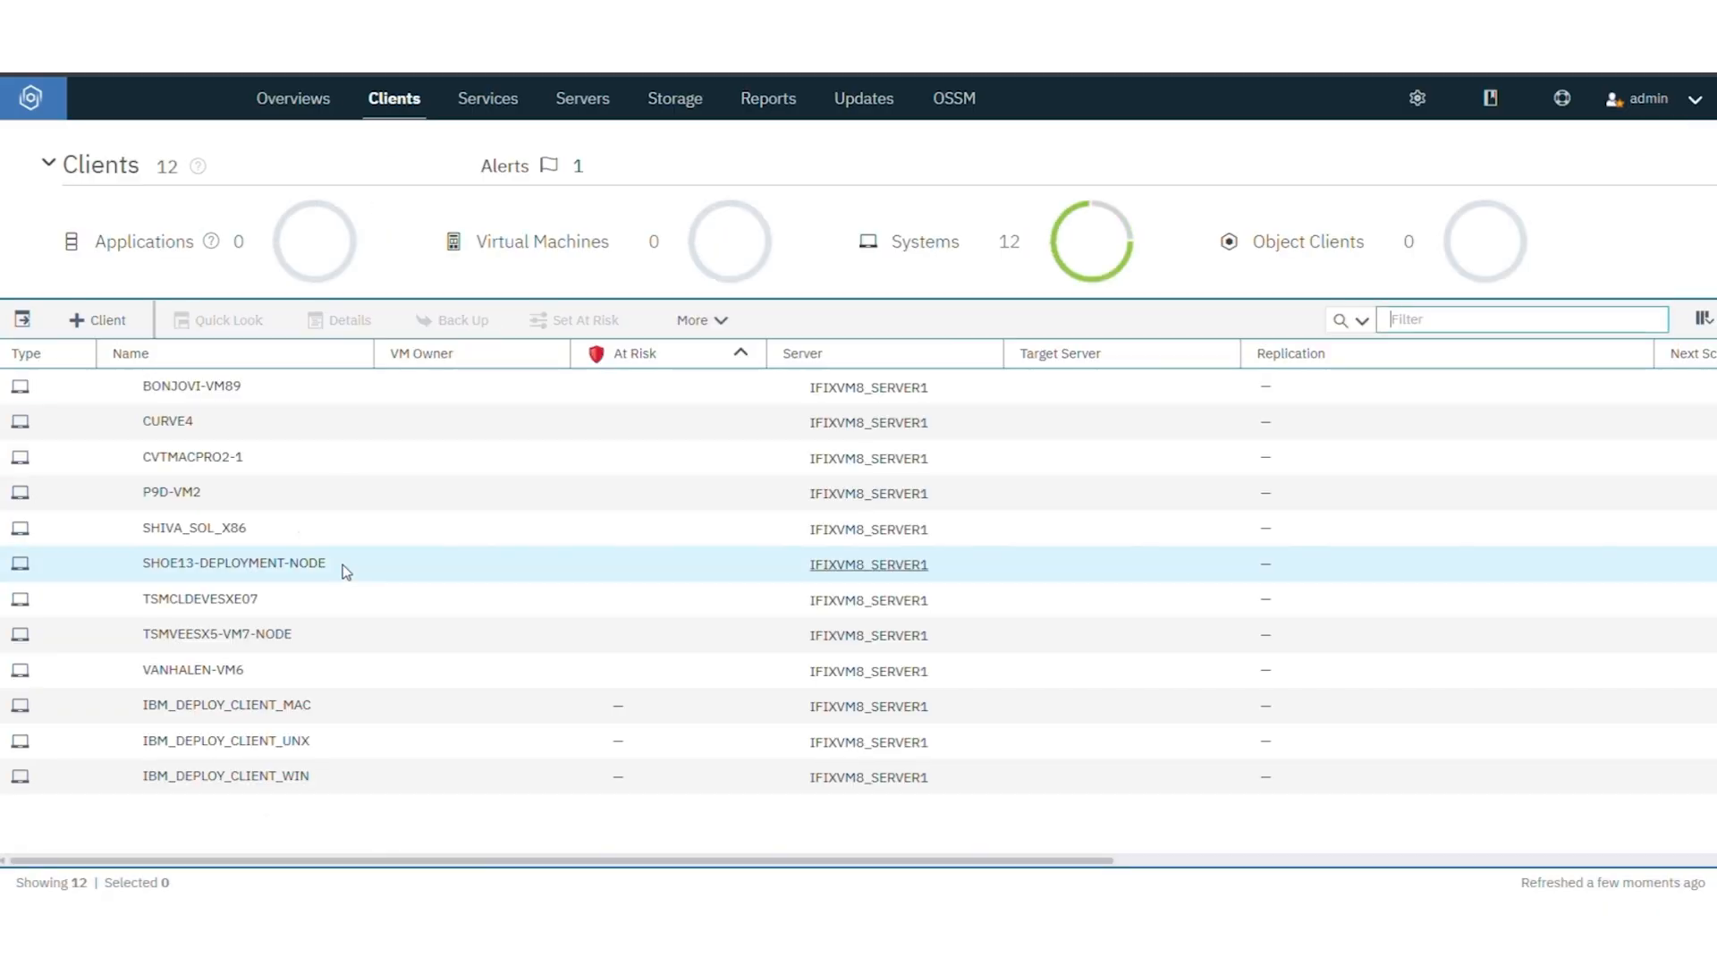
{"action": "double_click", "coordinate": [347, 612]}
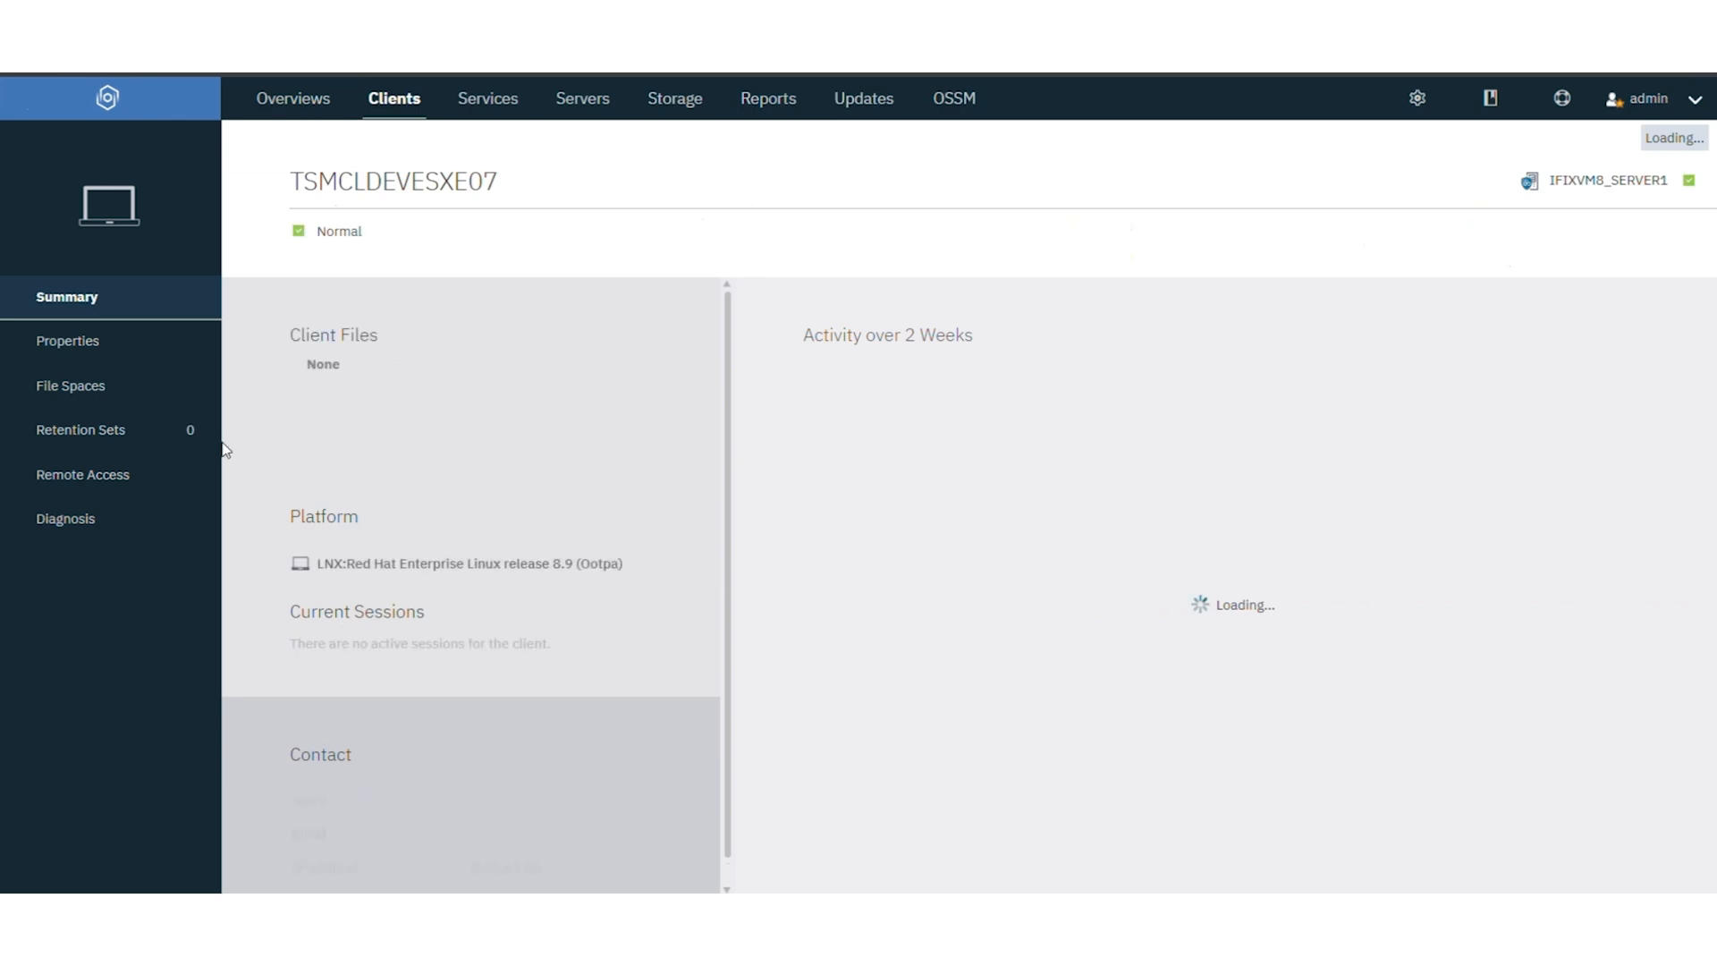
{"action": "left_click", "coordinate": [154, 341]}
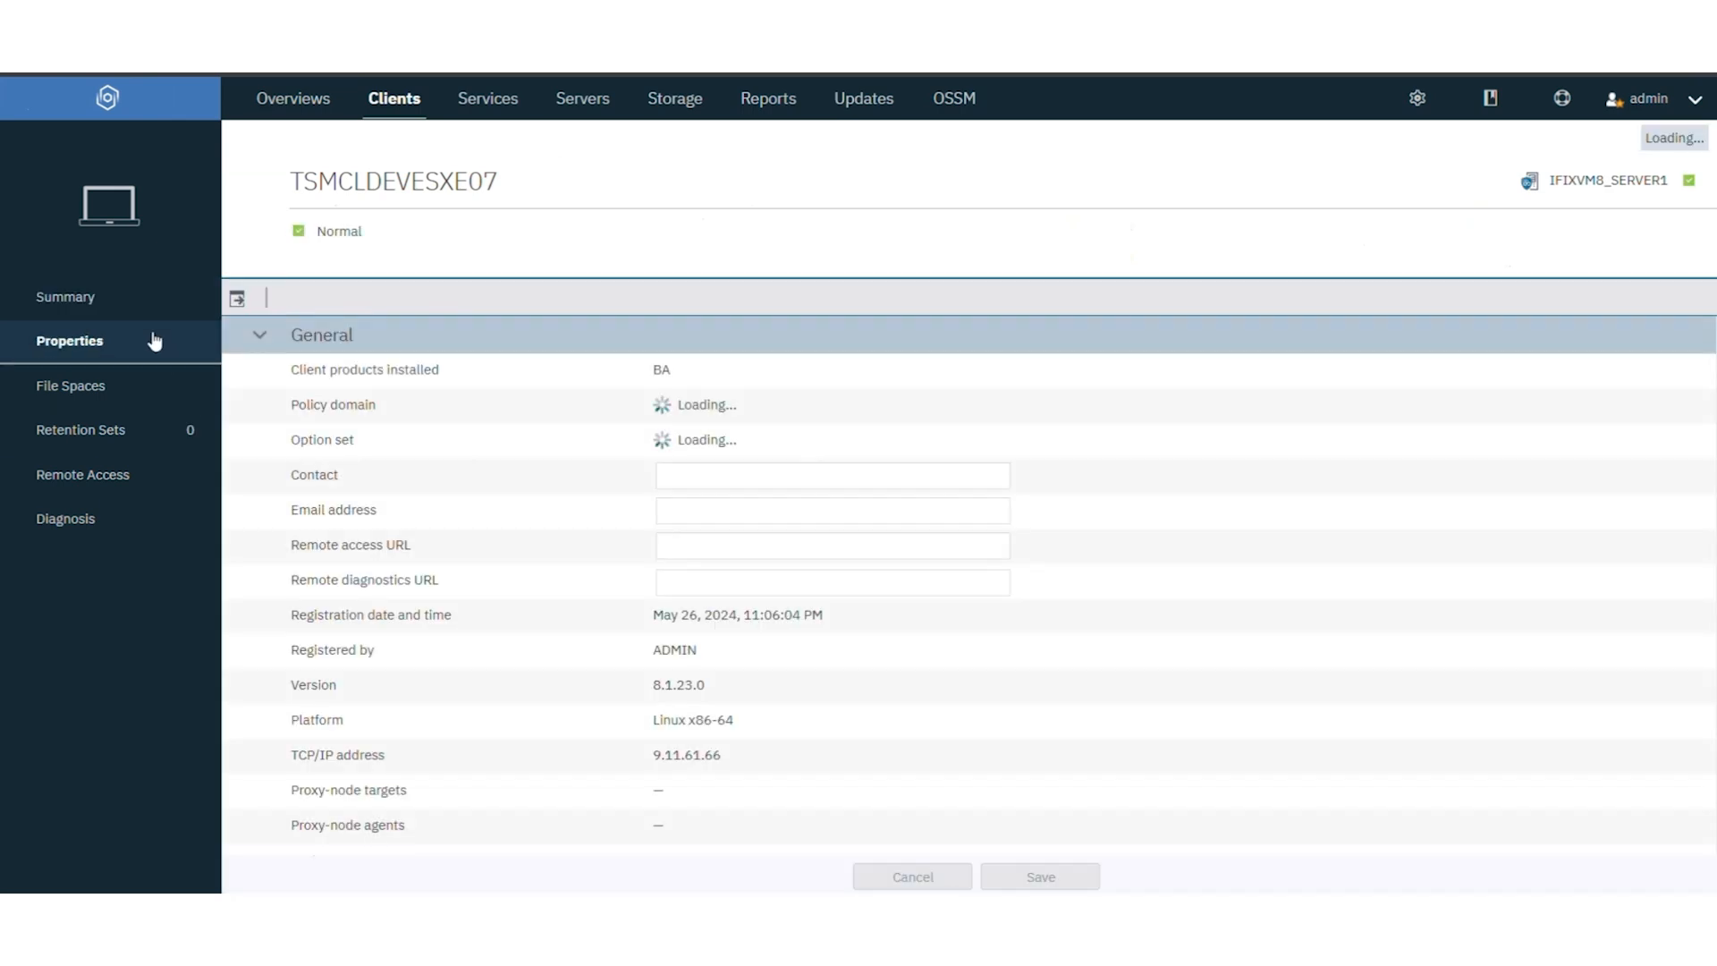
{"action": "double_click", "coordinate": [672, 691]}
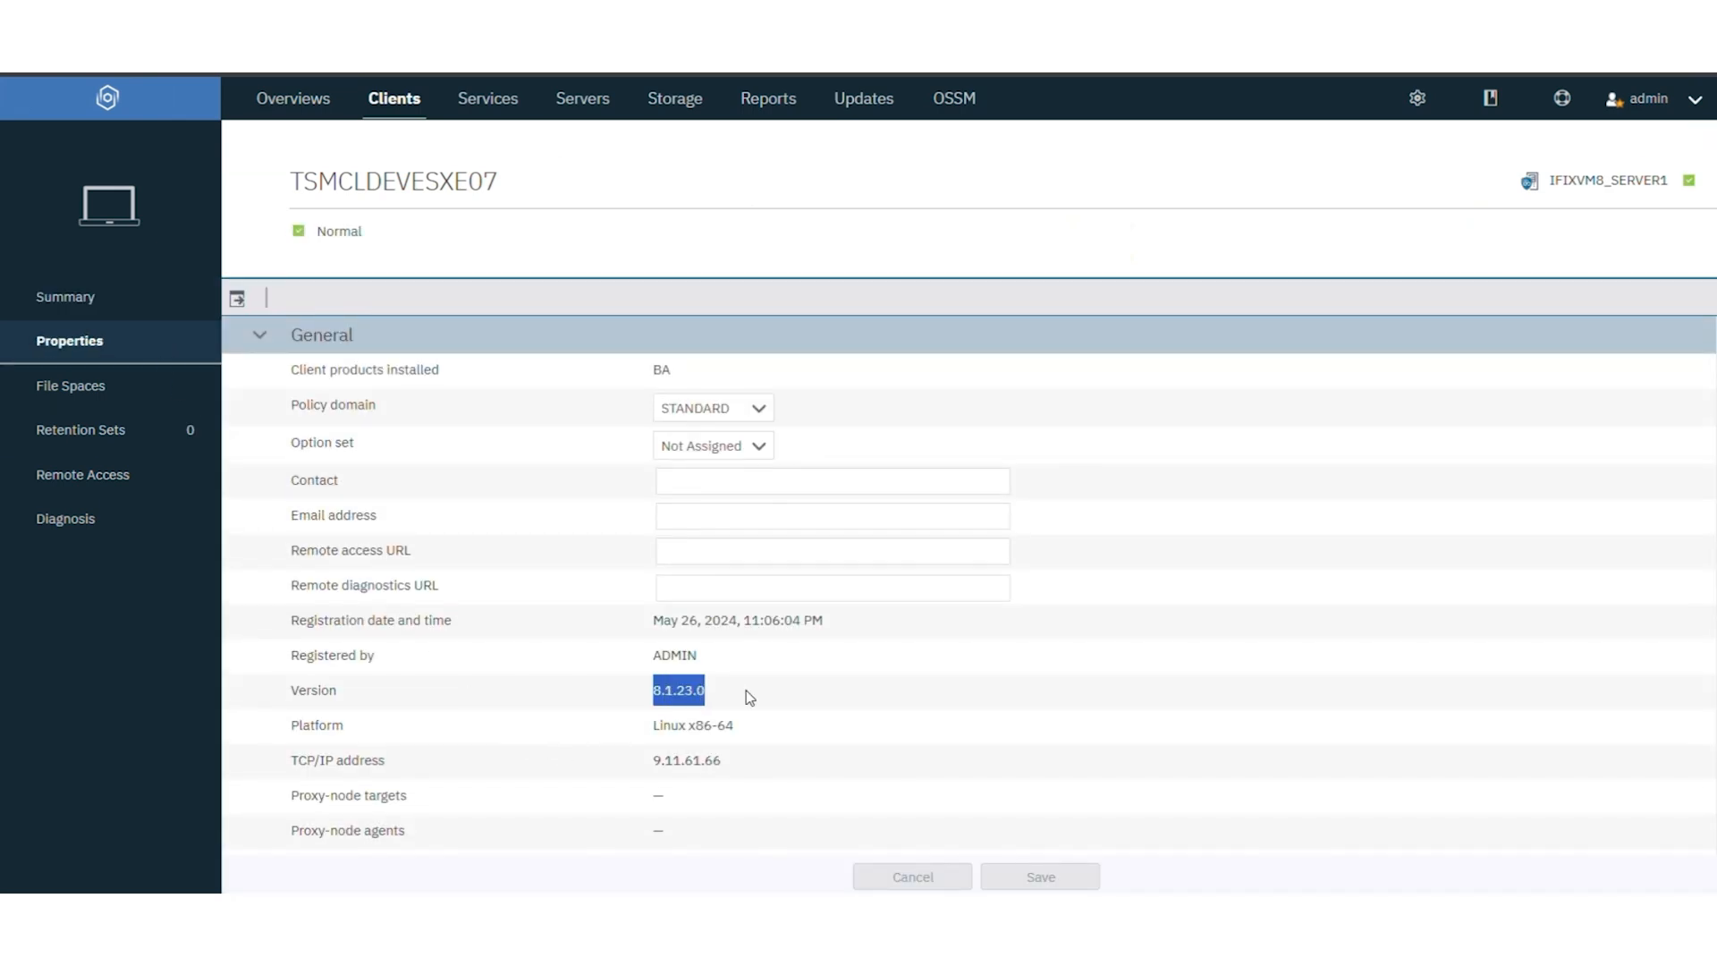
{"action": "left_click", "coordinate": [746, 686]}
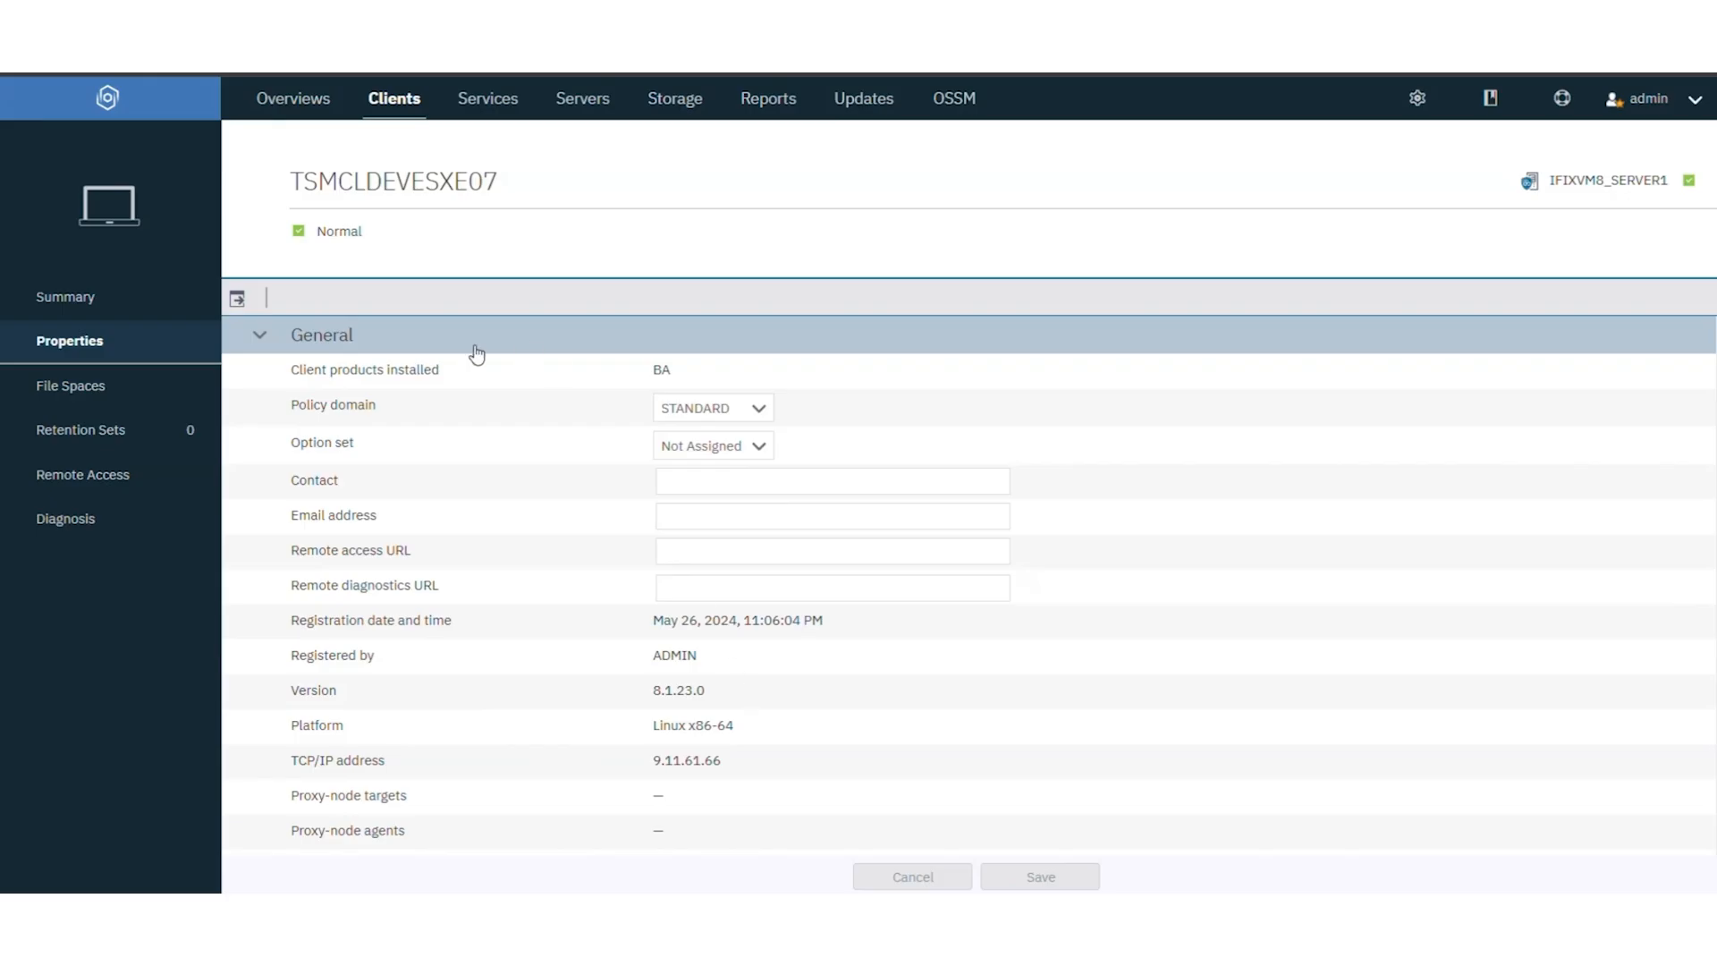
Start scheduling the V8.1.24 backup-archive client update with TSMCLDEVESXE07 as the client to update.
{"action": "mouse_move", "coordinate": [867, 112]}
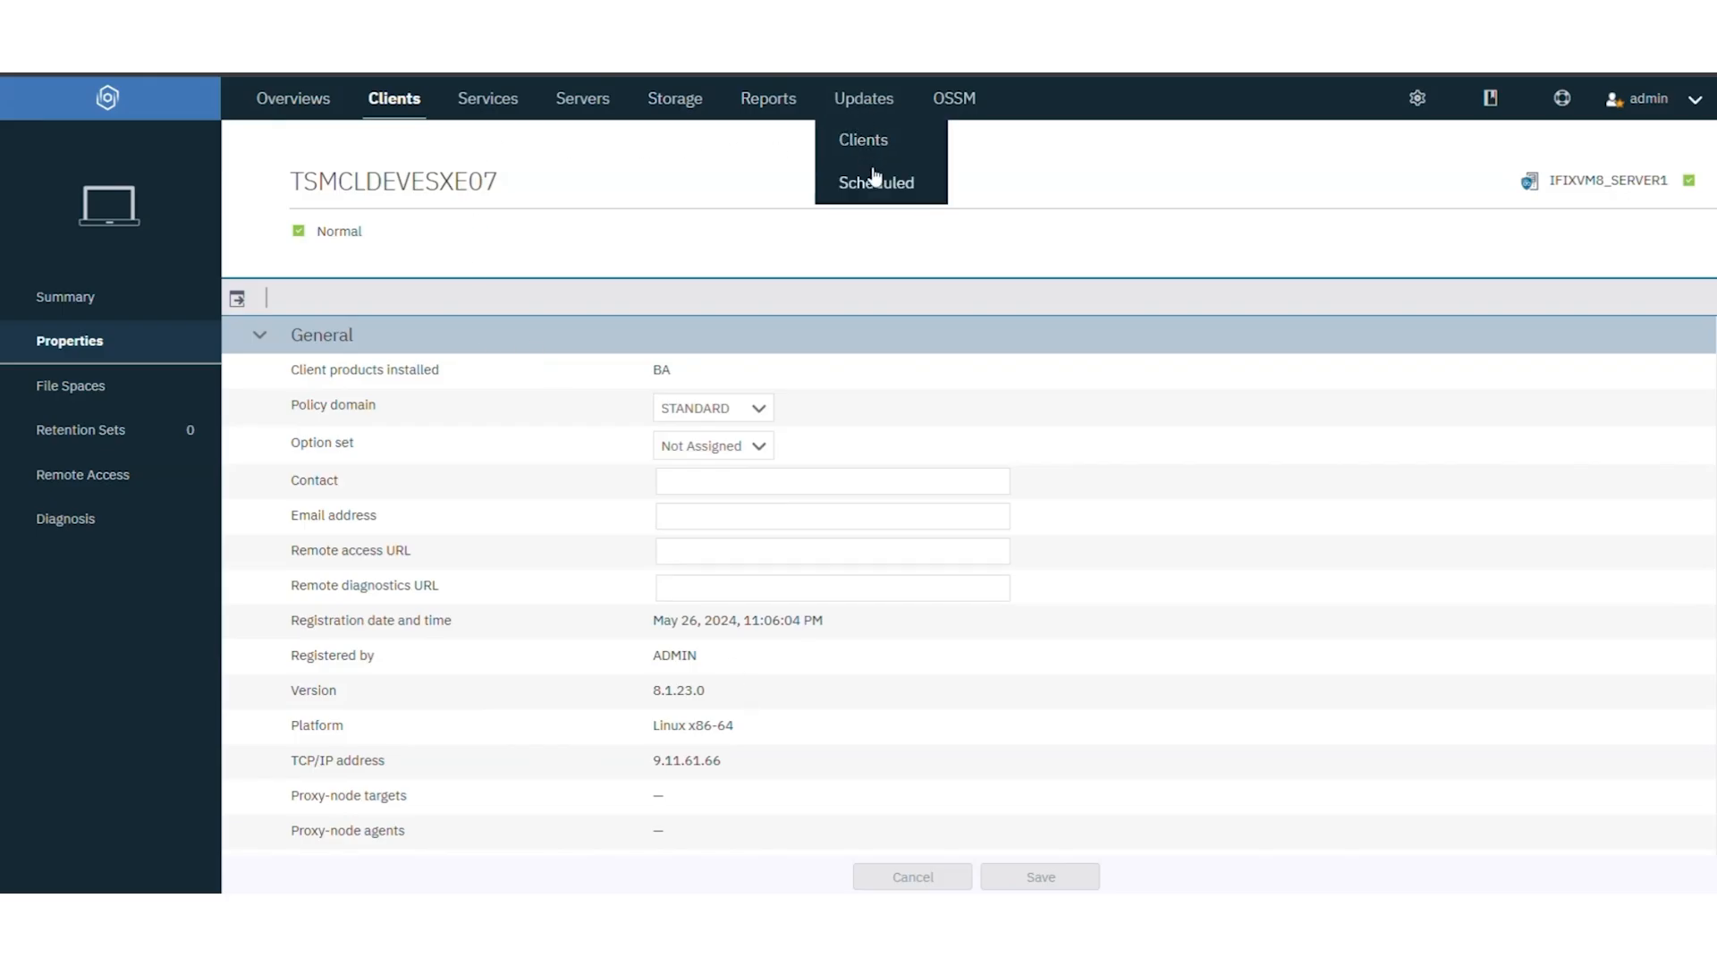
{"action": "left_click", "coordinate": [876, 154]}
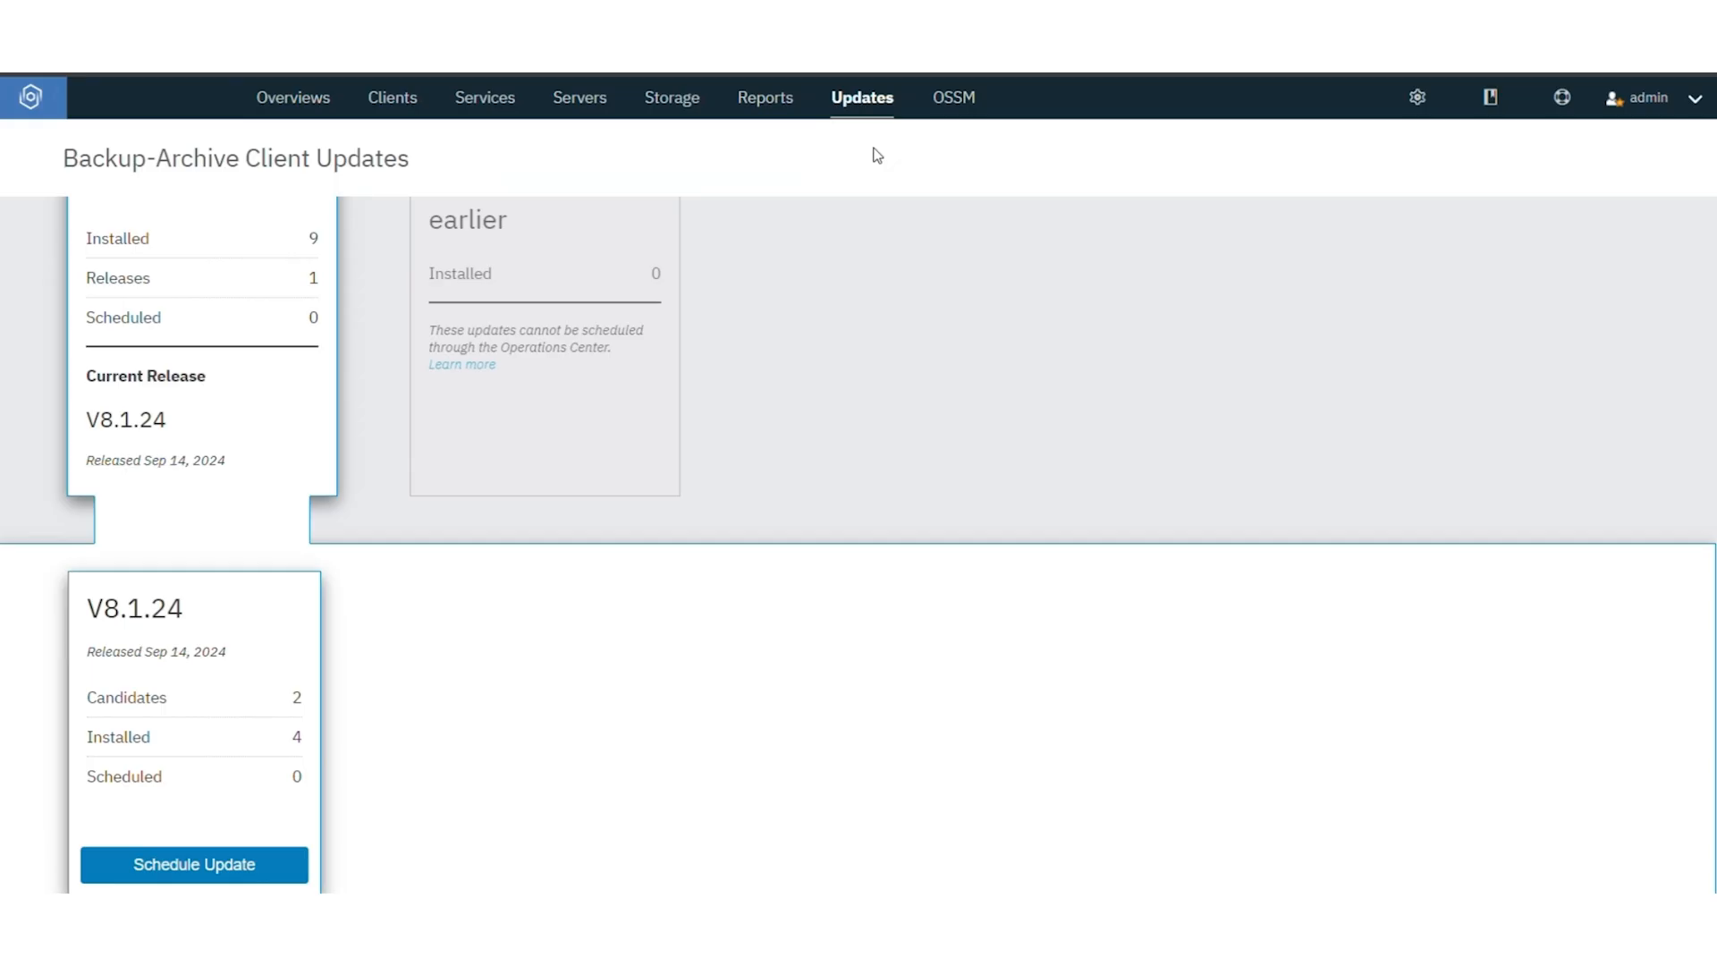
{"action": "left_click", "coordinate": [204, 867]}
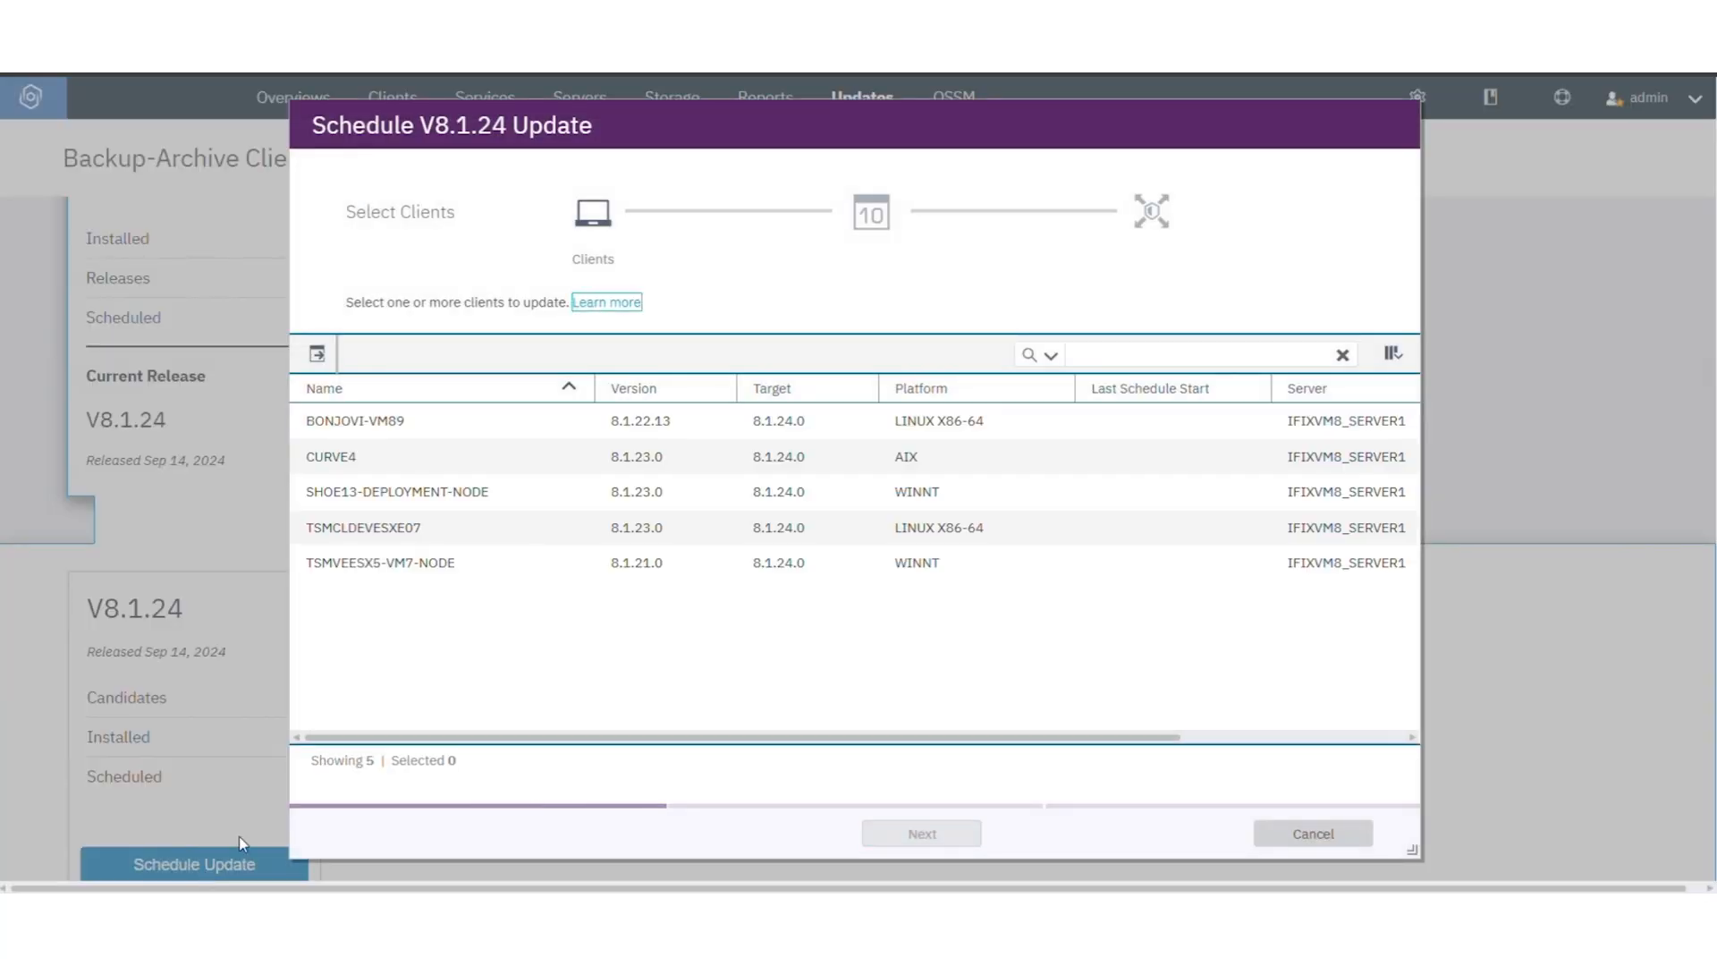
{"action": "left_click", "coordinate": [427, 525]}
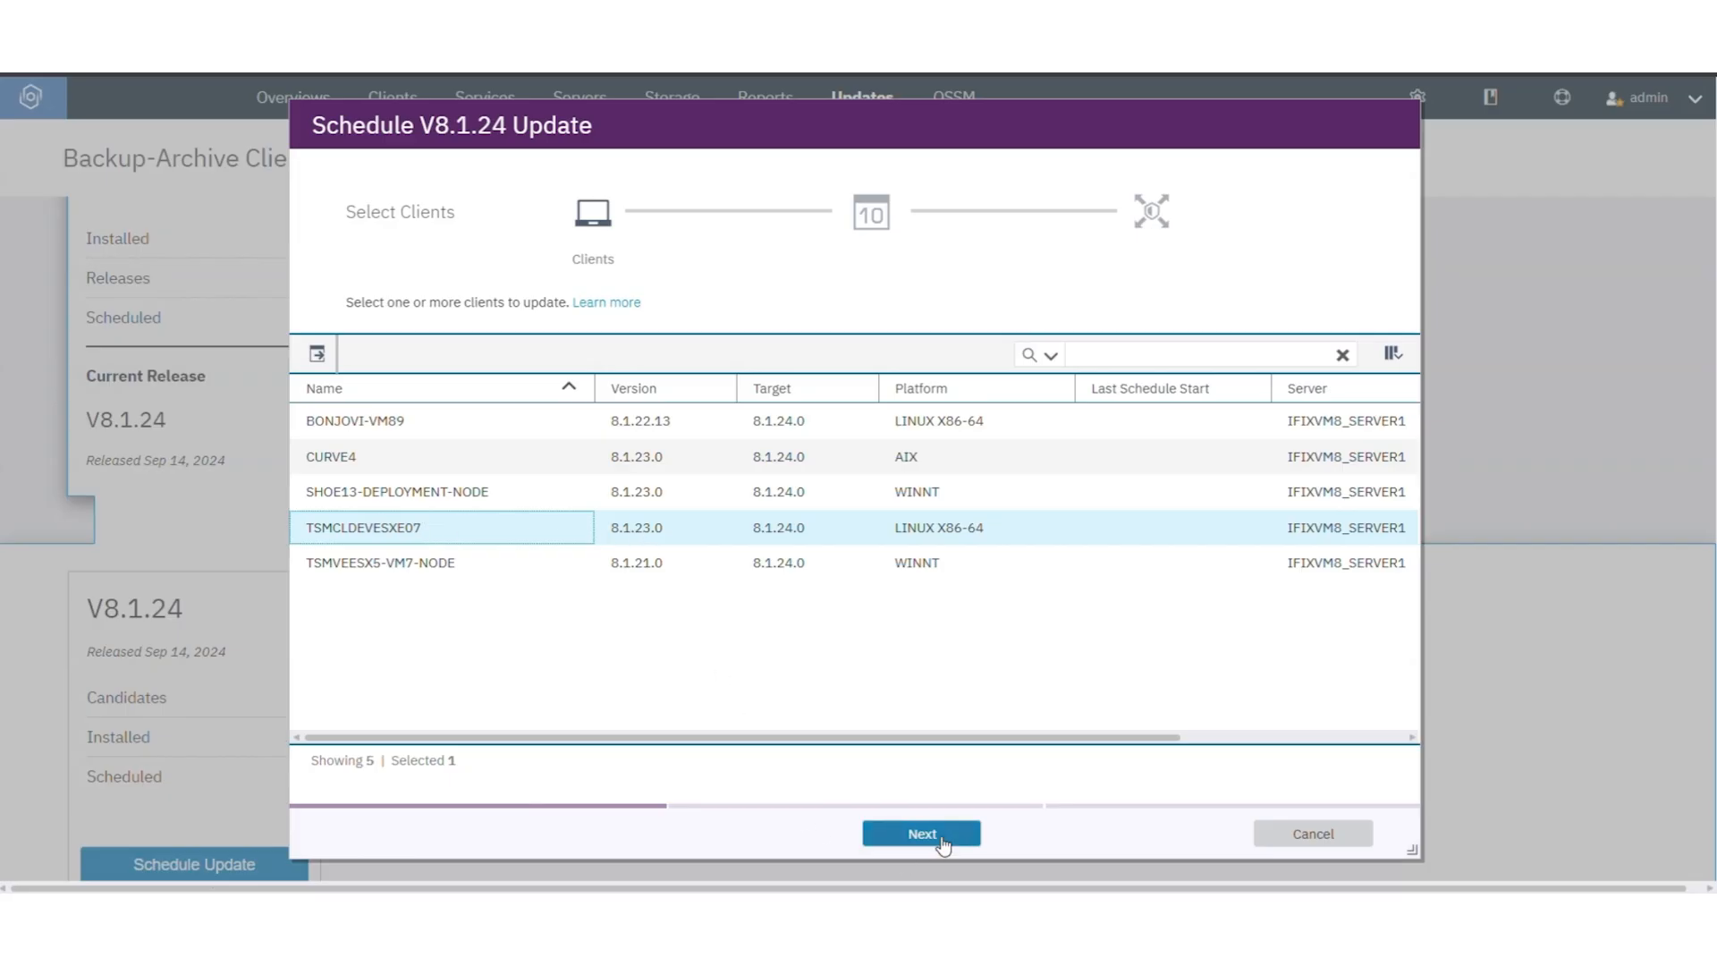
{"action": "left_click_drag", "start_coordinate": [611, 530], "coordinate": [813, 531]}
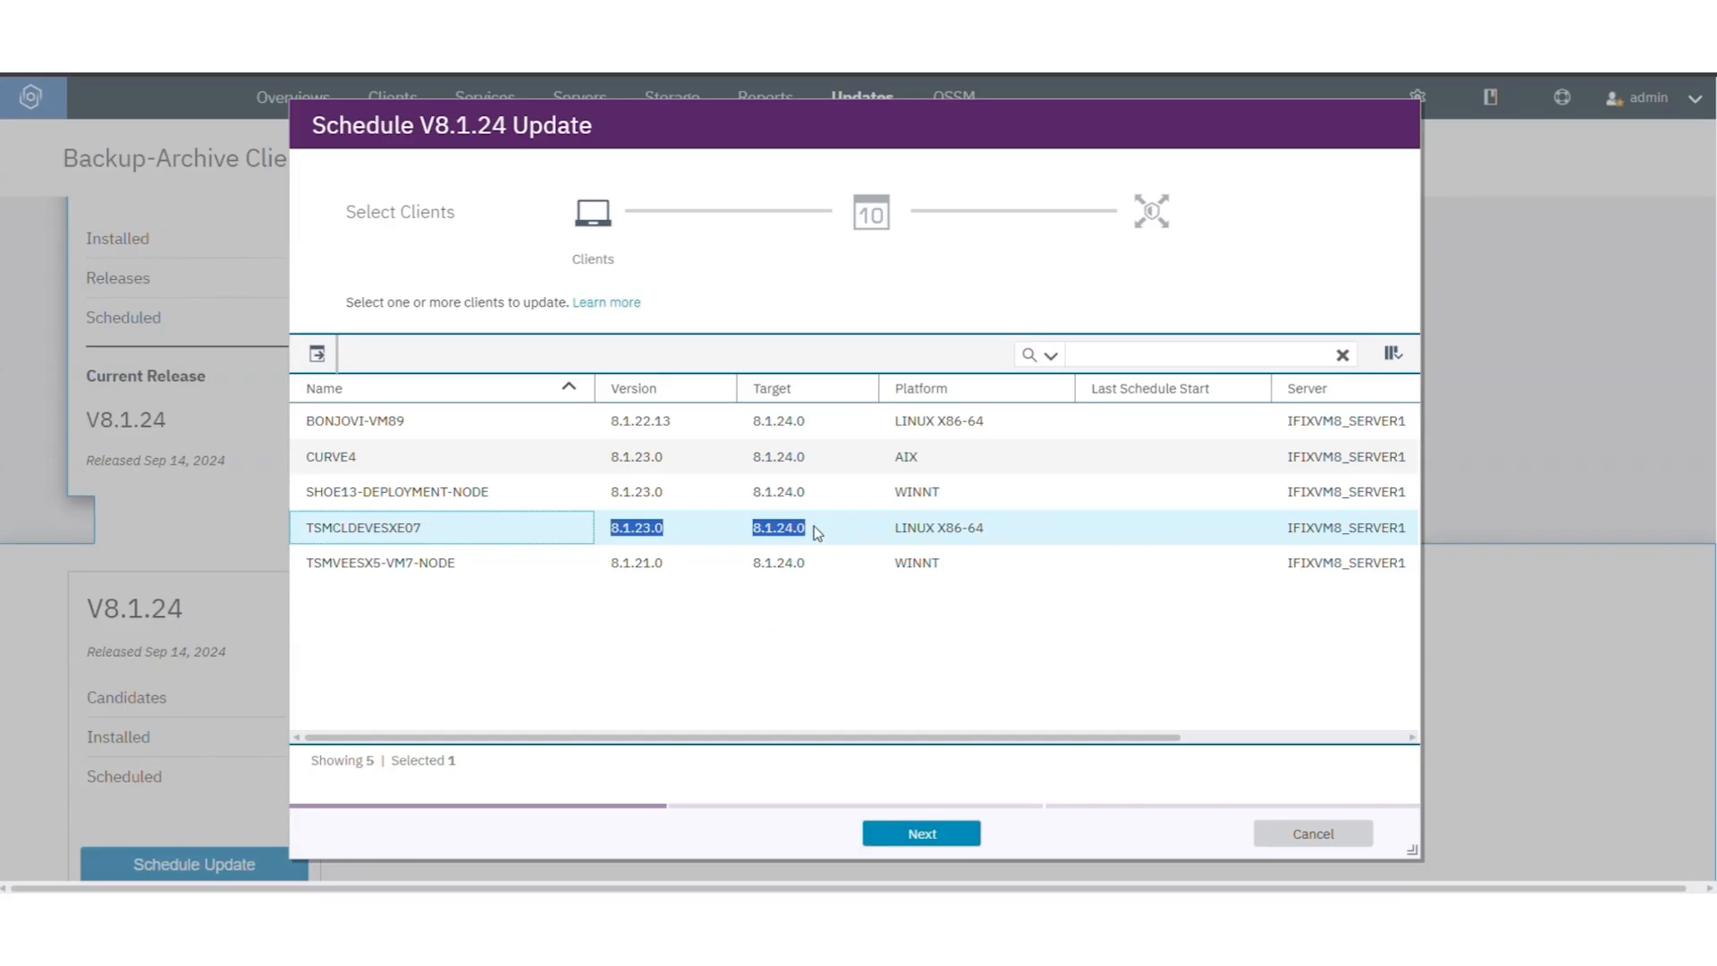
{"action": "left_click", "coordinate": [948, 705]}
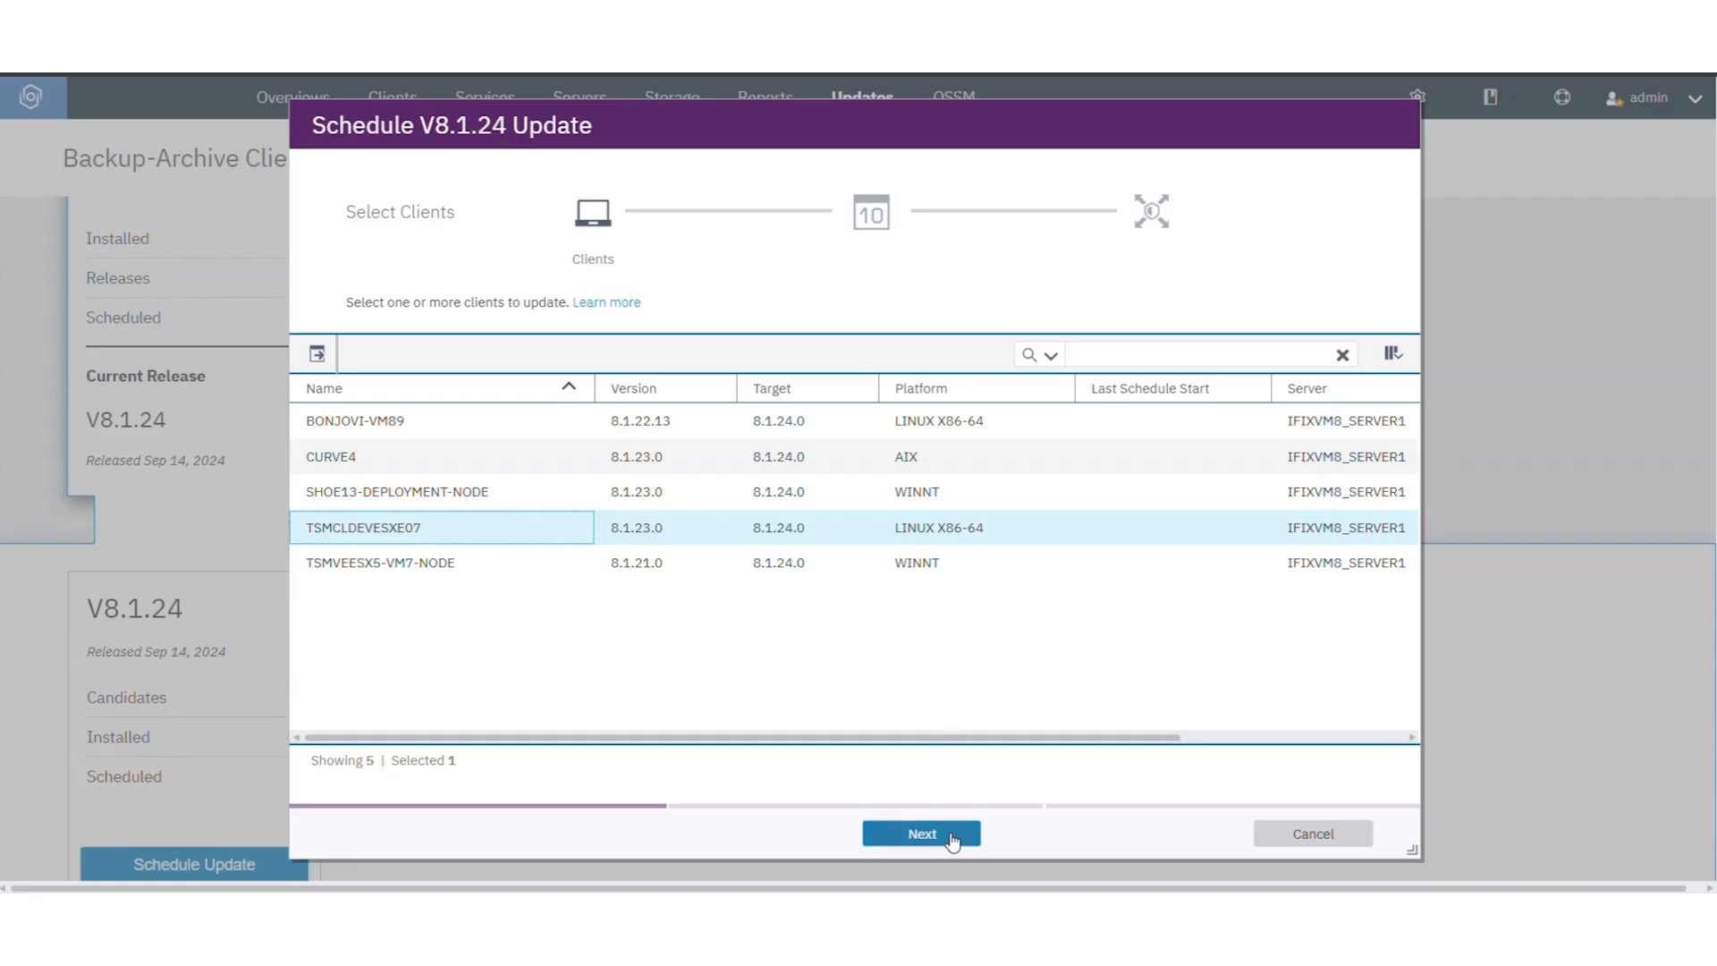
{"action": "left_click", "coordinate": [950, 835]}
Schedule the update for 10/7/2024 at 5:00 AM and submit it.
{"action": "left_click", "coordinate": [900, 362]}
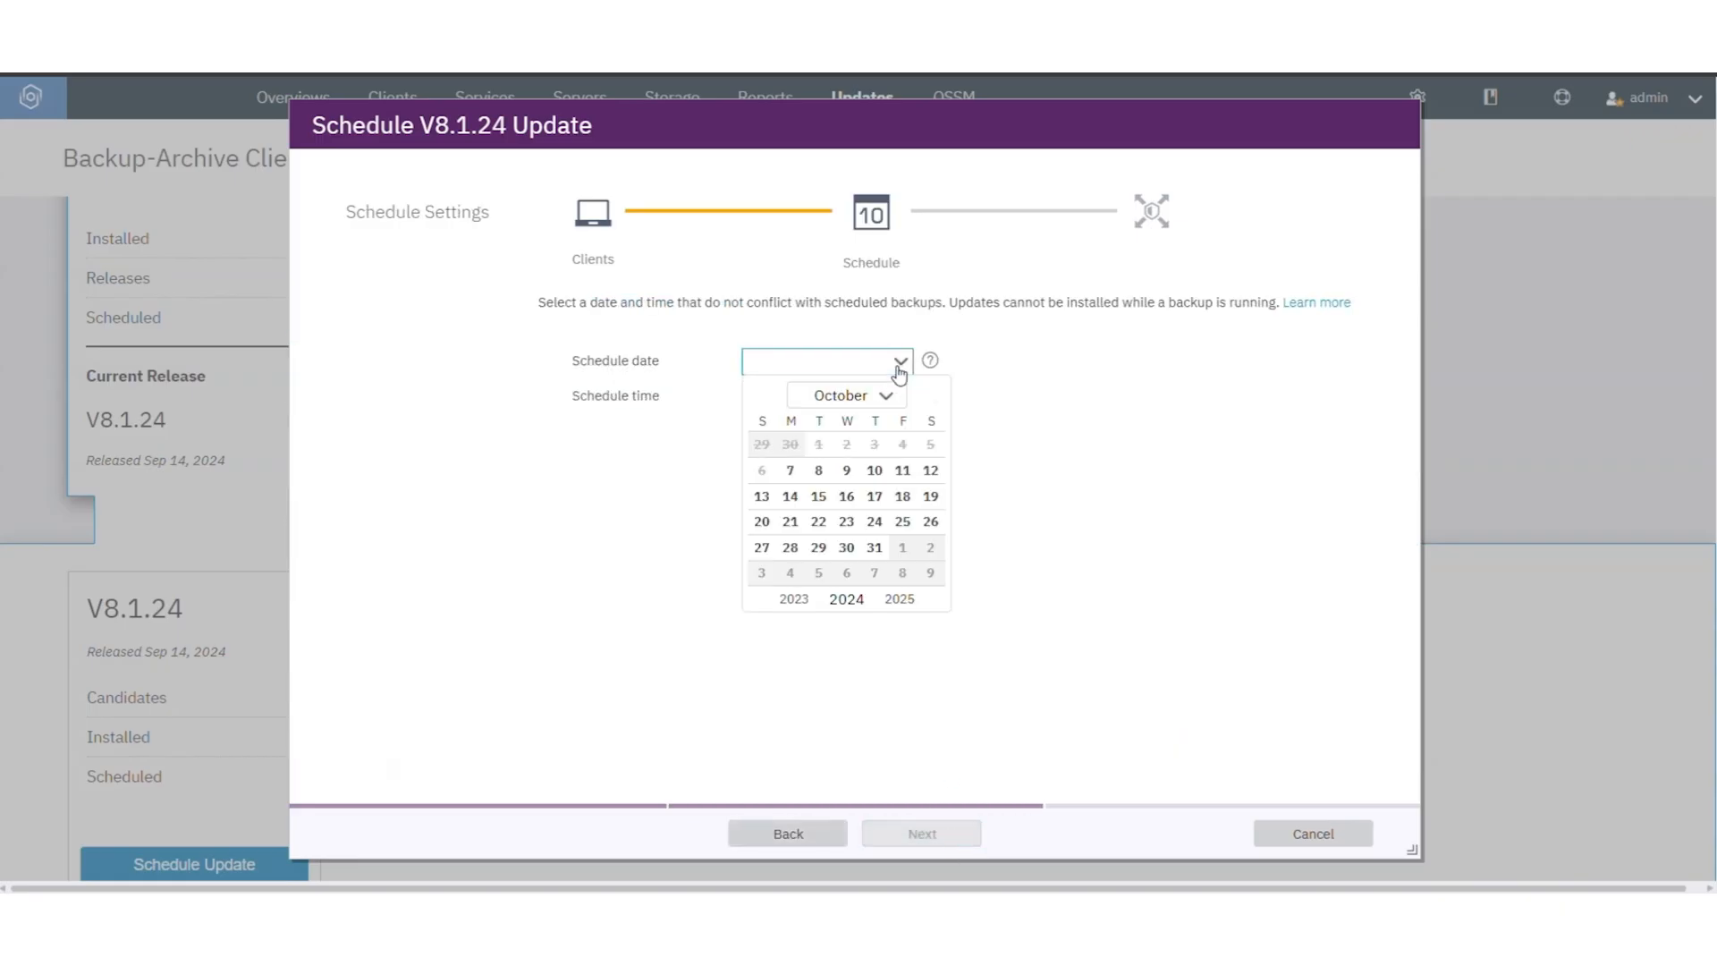
{"action": "left_click", "coordinate": [793, 472]}
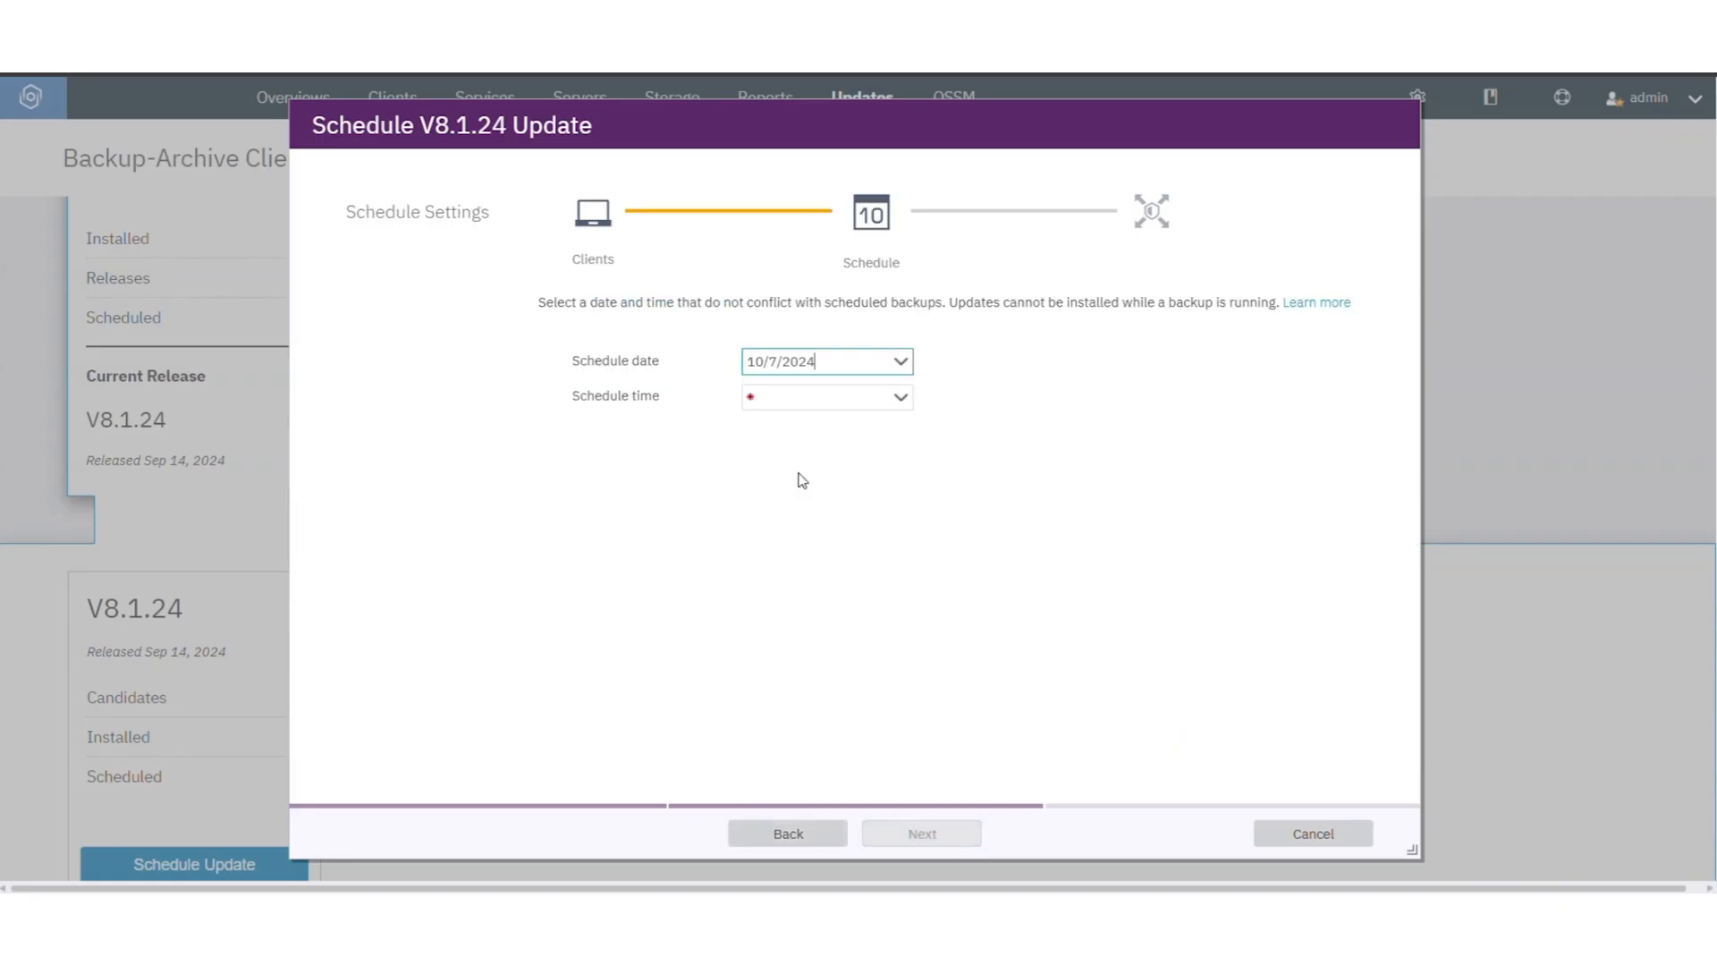
{"action": "left_click", "coordinate": [899, 397]}
{"action": "scroll", "coordinate": [855, 579], "scroll_direction": "down", "scroll_amount": 1}
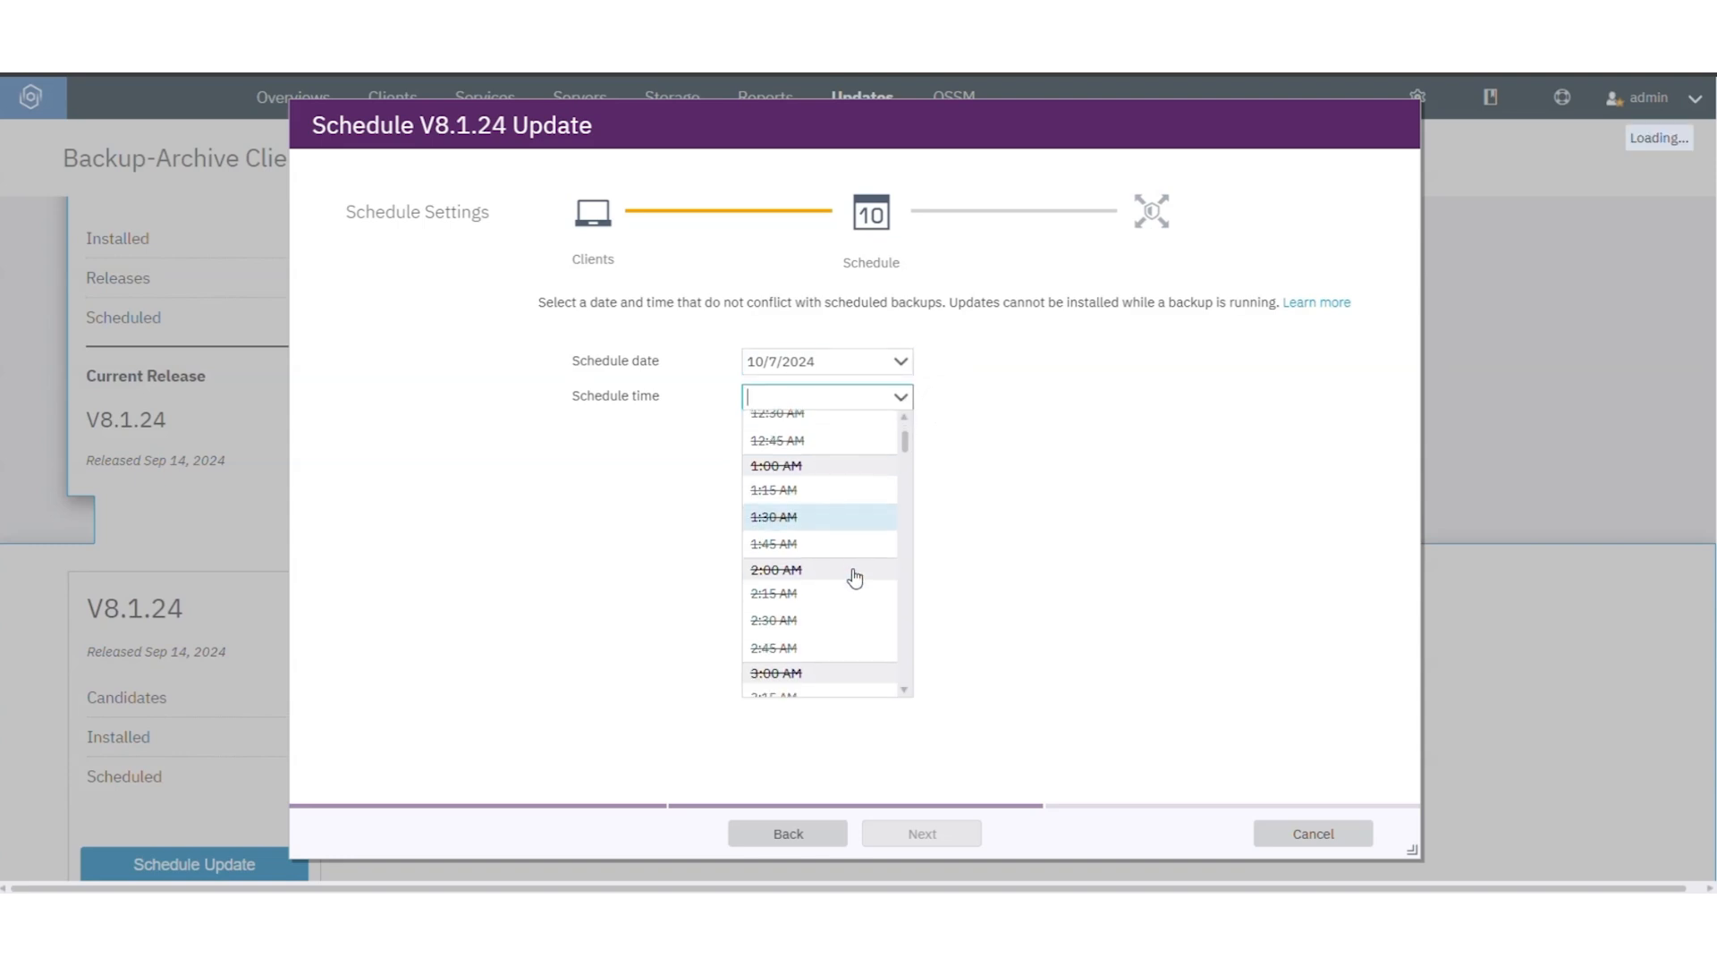
{"action": "scroll", "coordinate": [855, 579], "scroll_direction": "down", "scroll_amount": 3}
{"action": "left_click", "coordinate": [854, 574]}
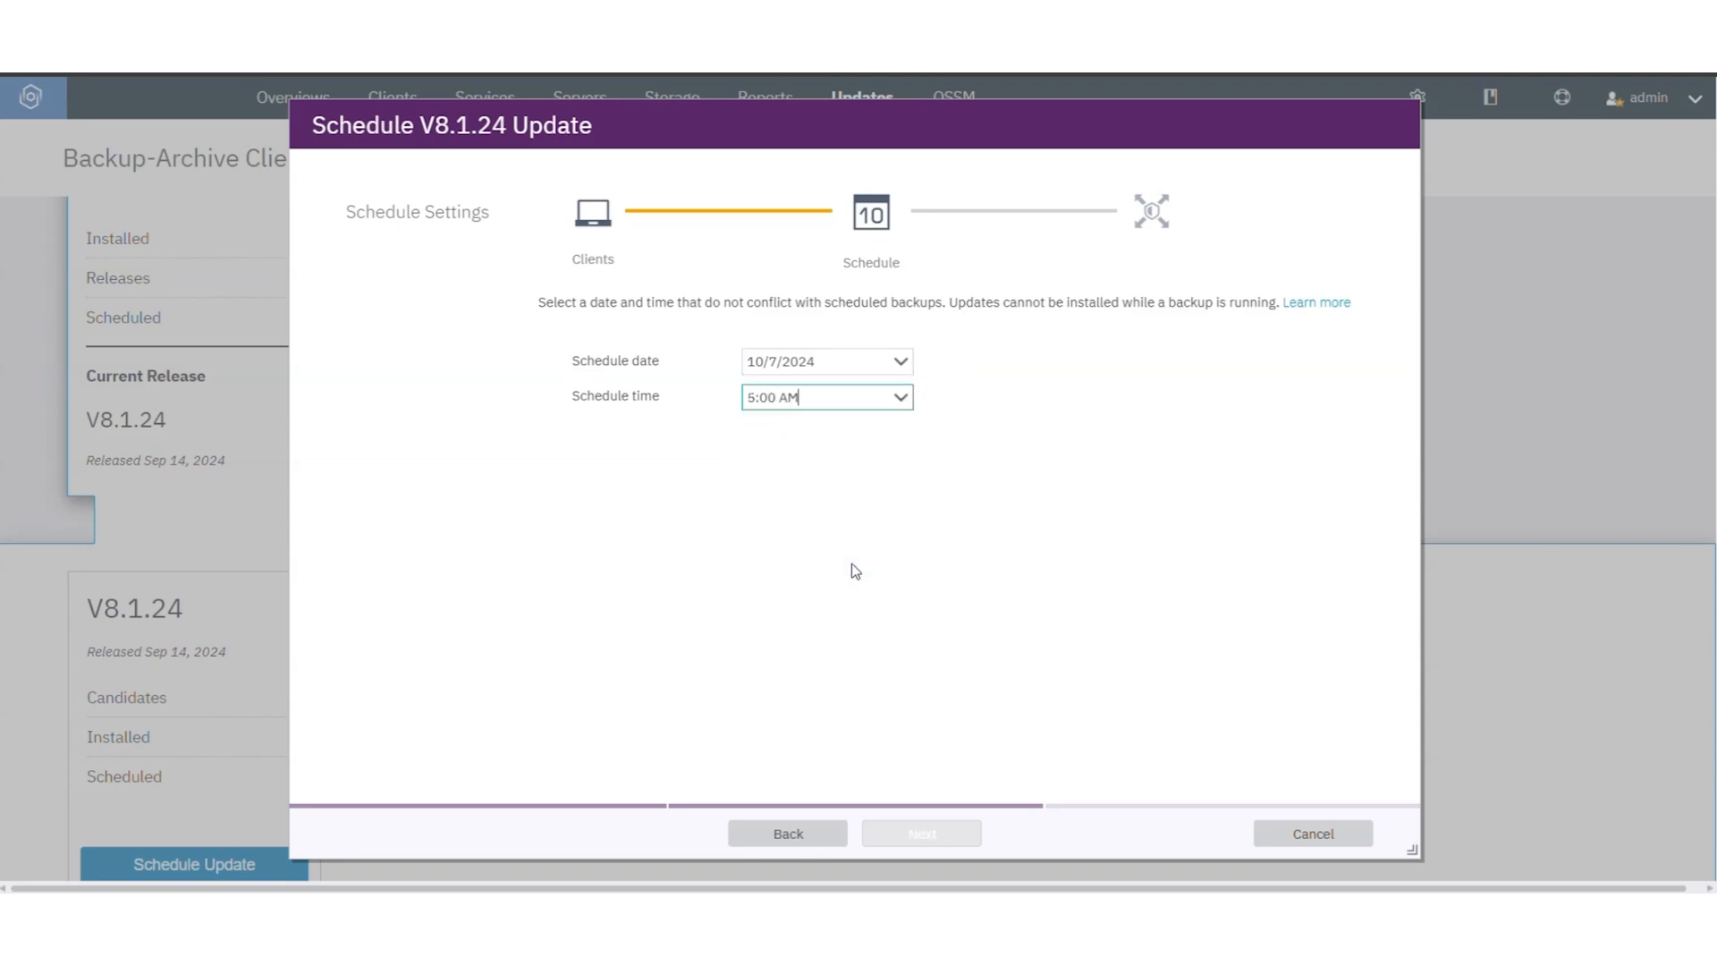
{"action": "left_click", "coordinate": [922, 833]}
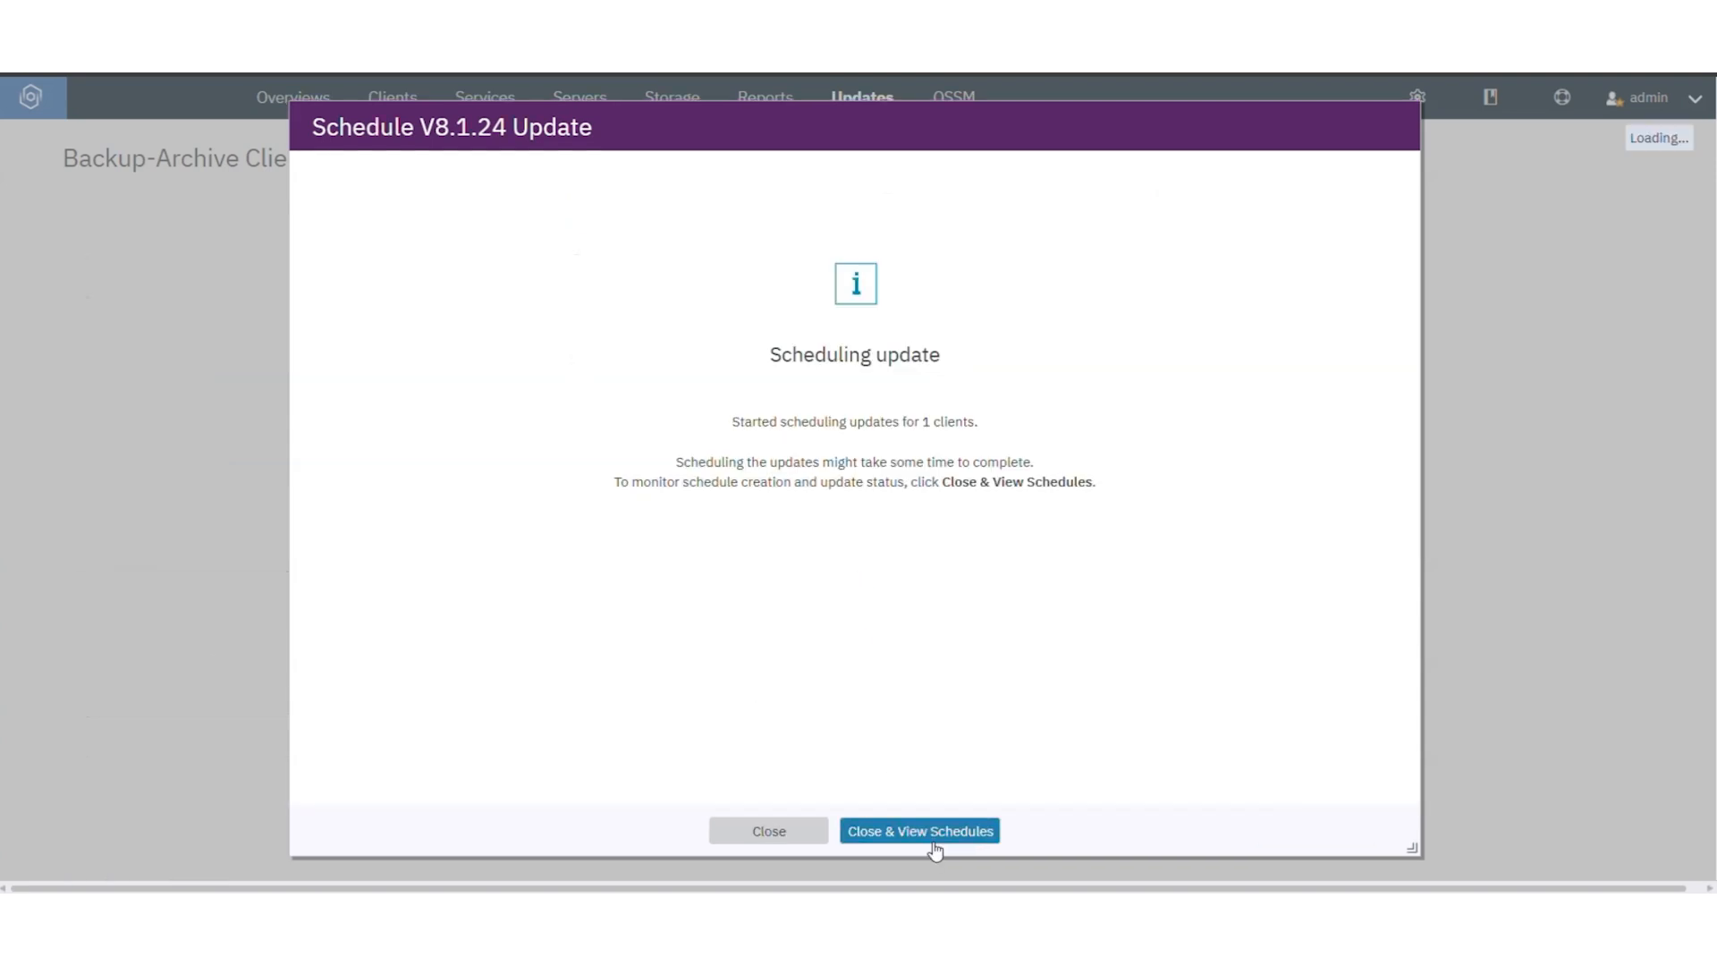
View the scheduled updates and check the current and target versions for TSMCLDEVESXE07.
{"action": "left_click", "coordinate": [939, 834]}
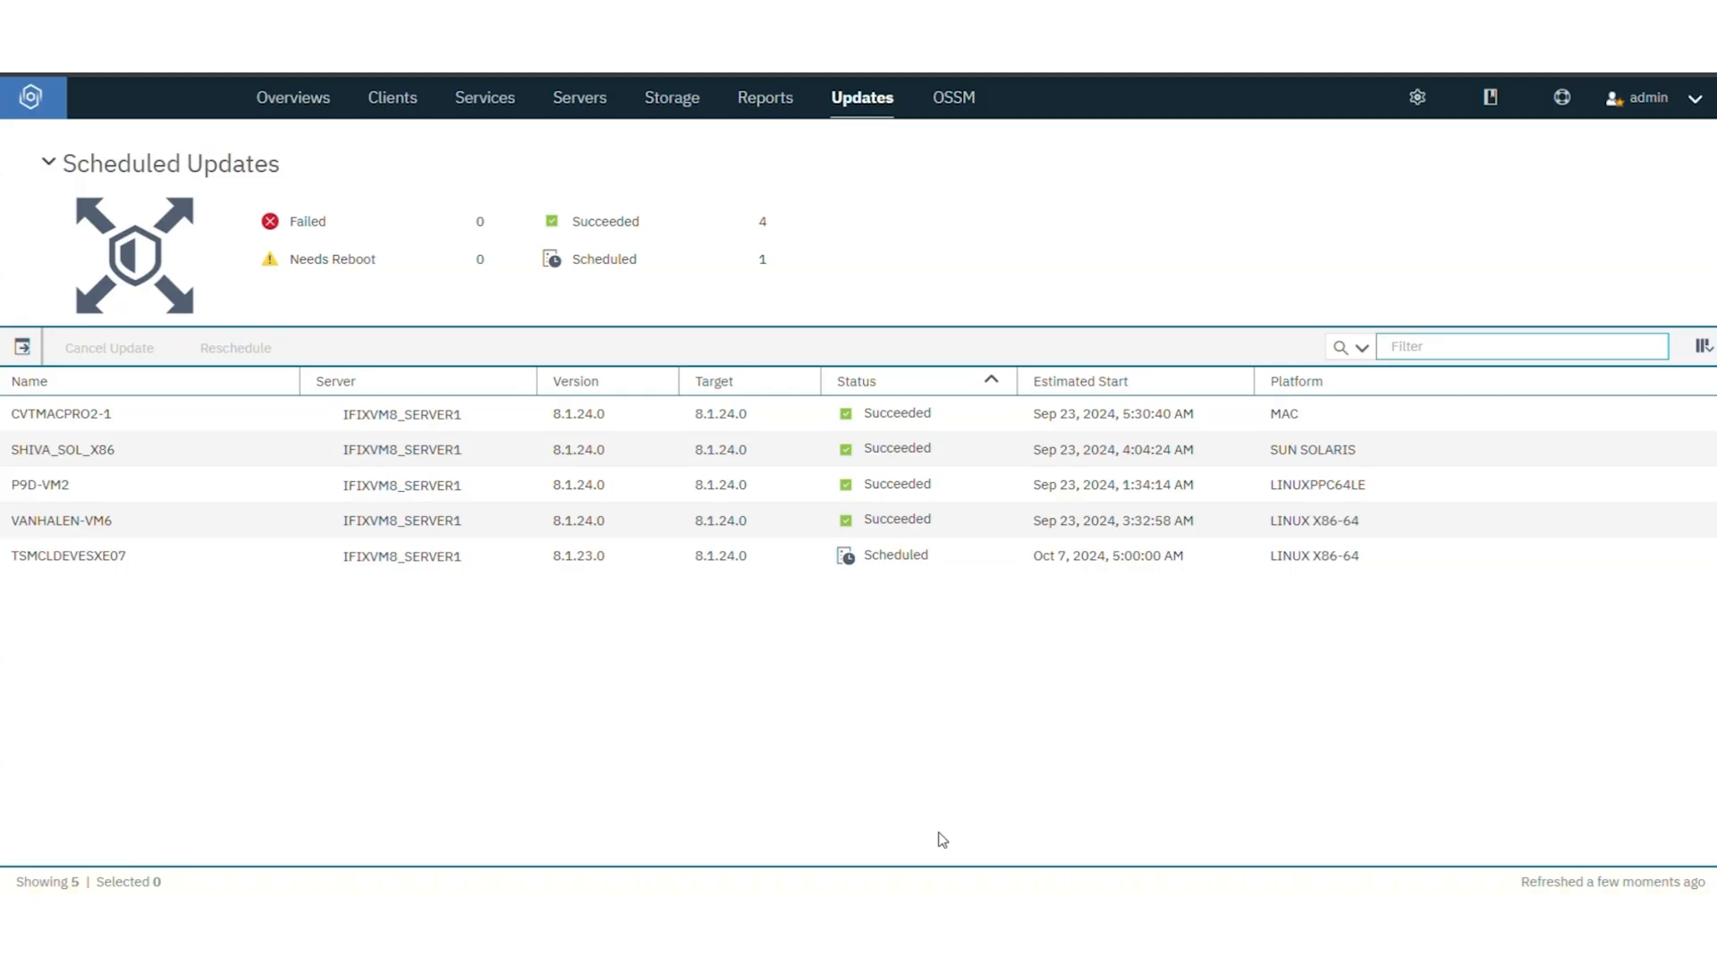
{"action": "left_click", "coordinate": [239, 564]}
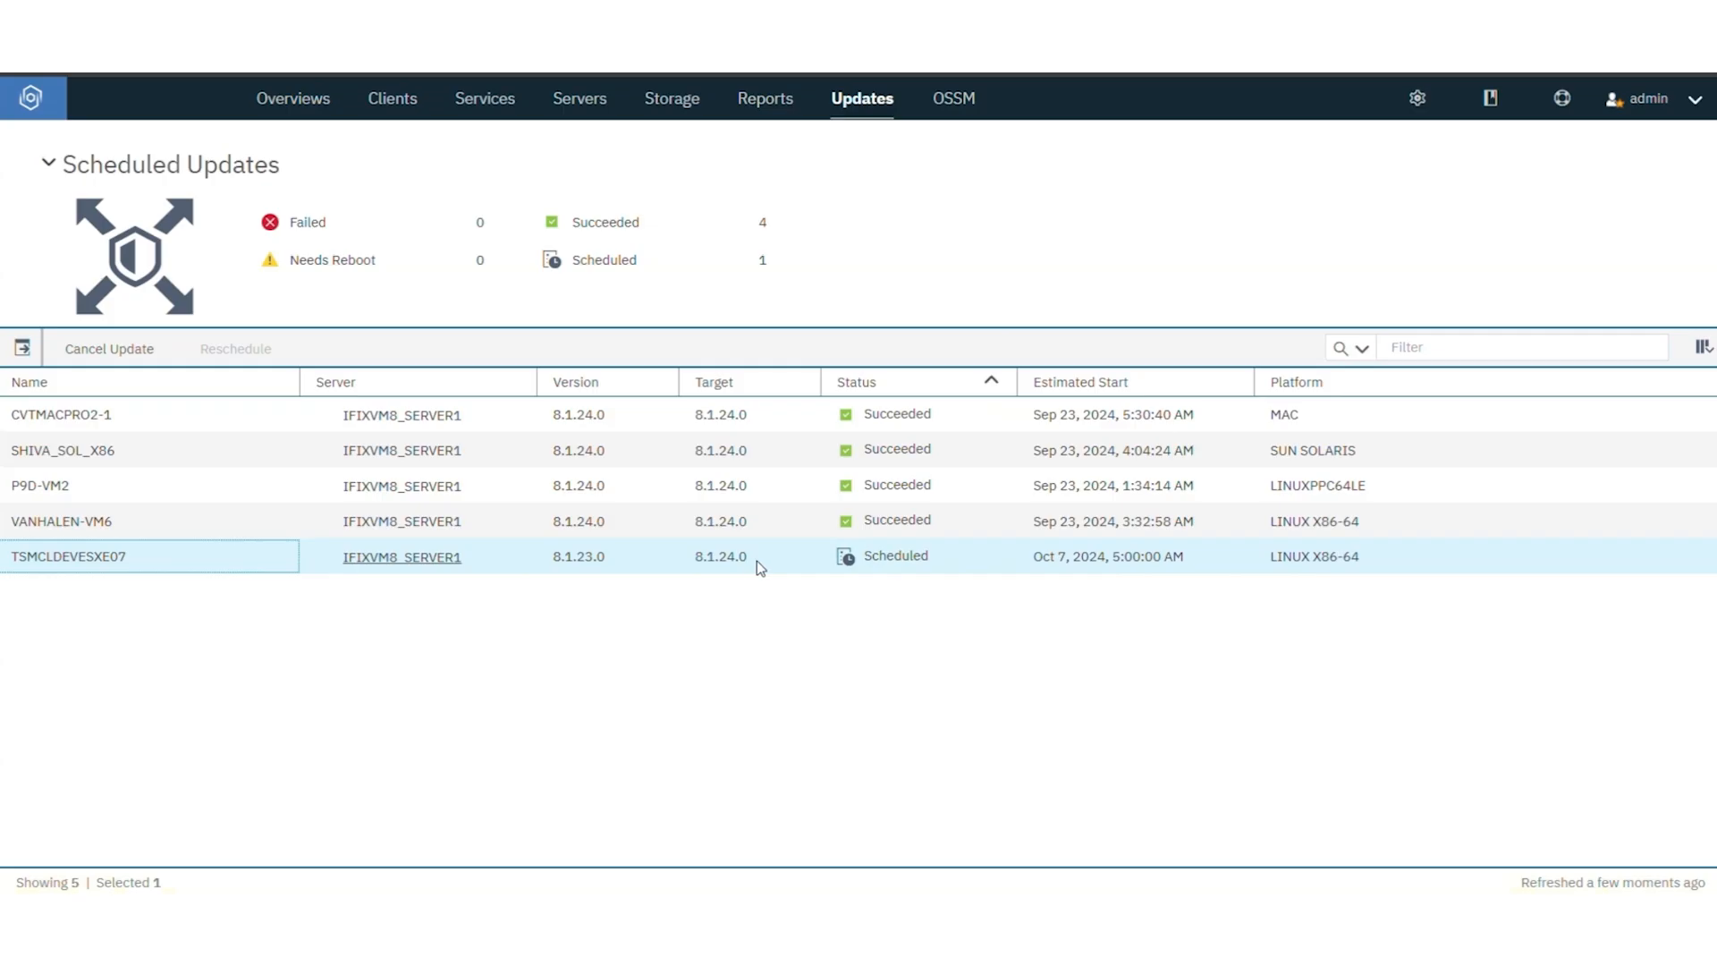
{"action": "left_click_drag", "start_coordinate": [533, 562], "coordinate": [764, 562]}
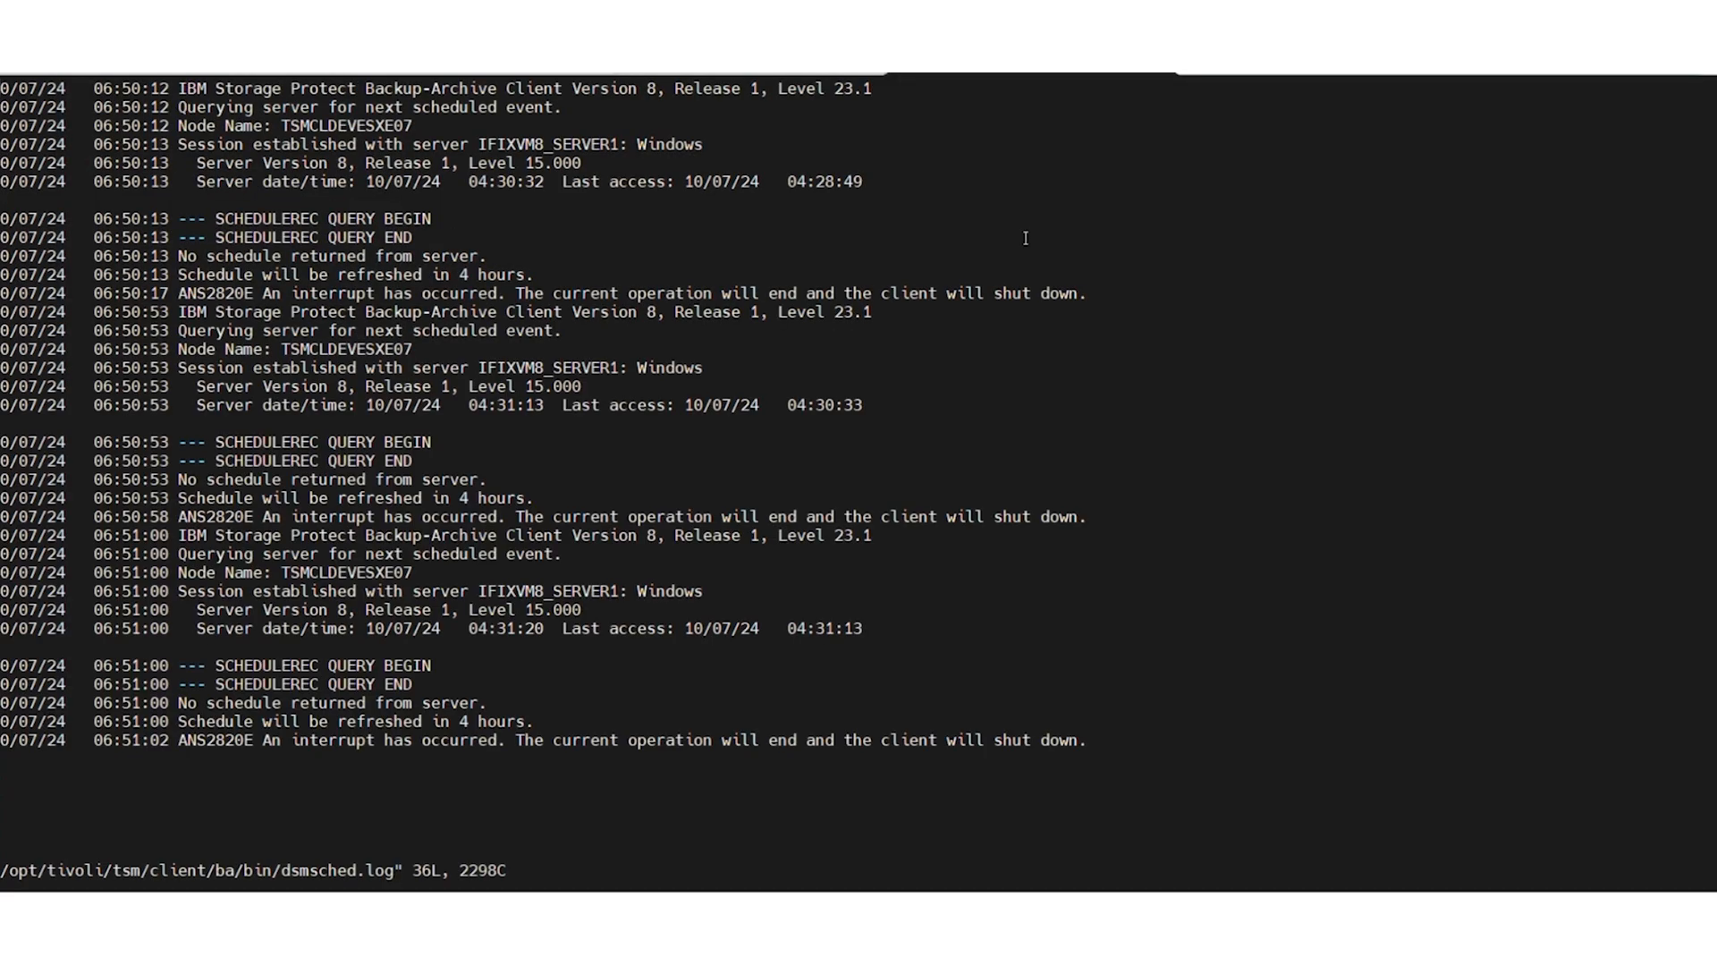
Switch to the client's terminal, quit the dsmsched.log view and start the client scheduler with dsmc sch.
{"action": "type", "text": ":q"}
{"action": "key", "text": "Return"}
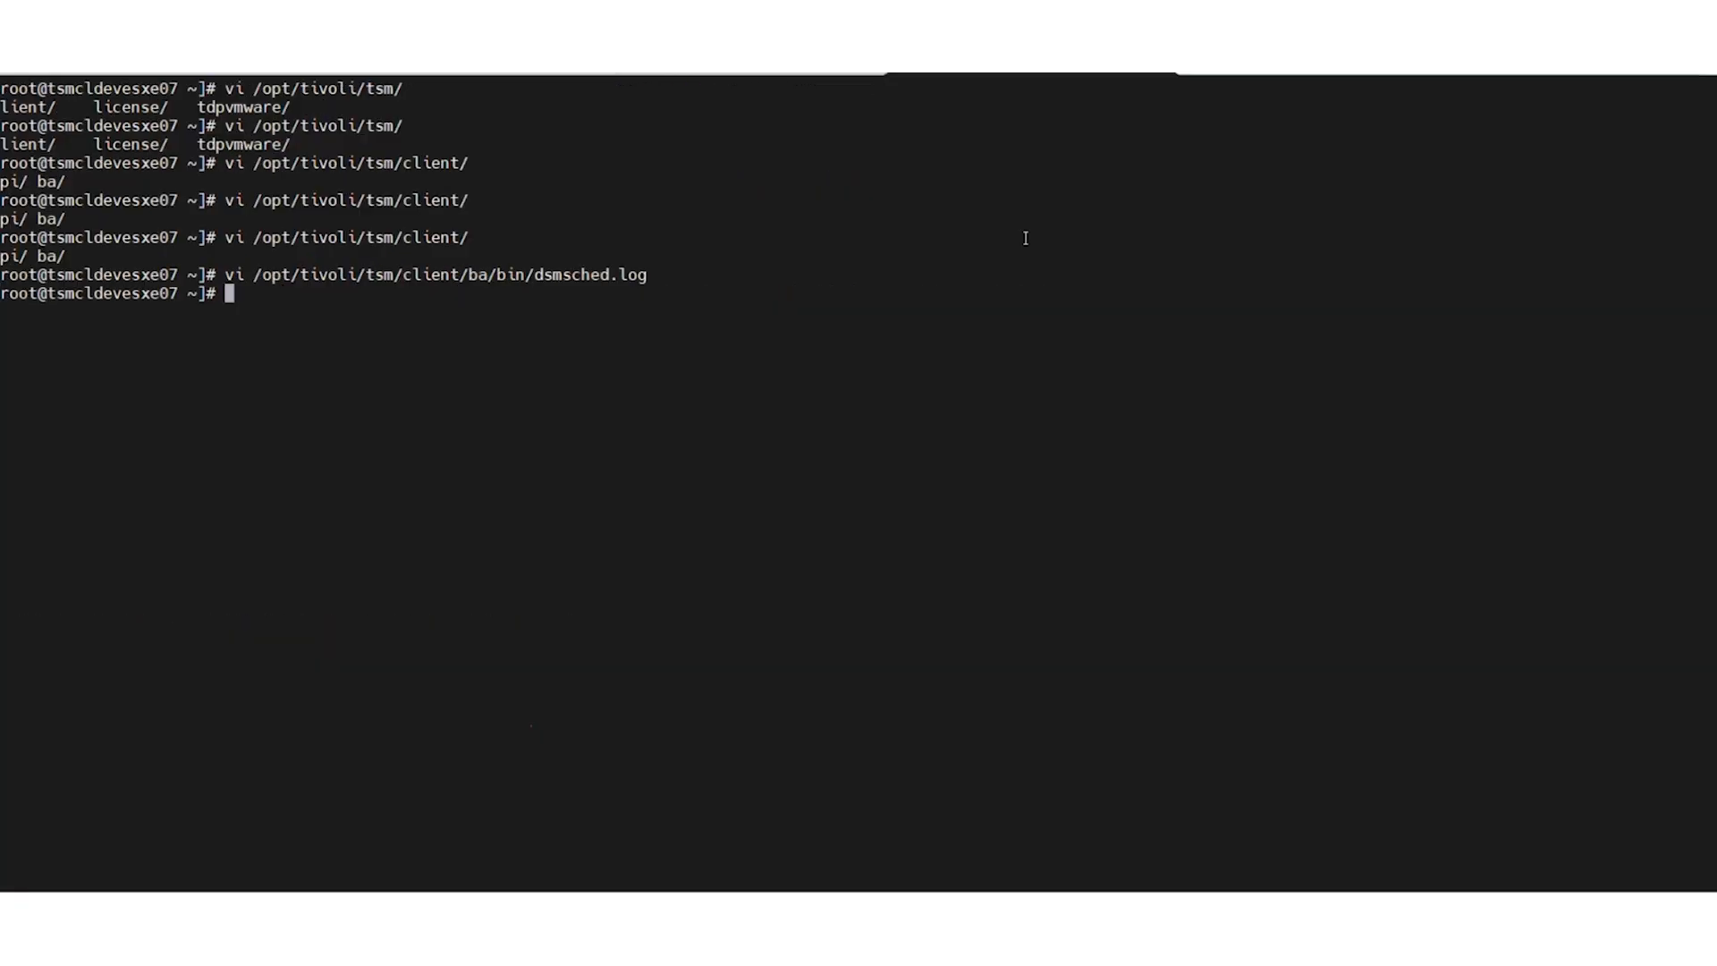
{"action": "type", "text": "dsmc sch"}
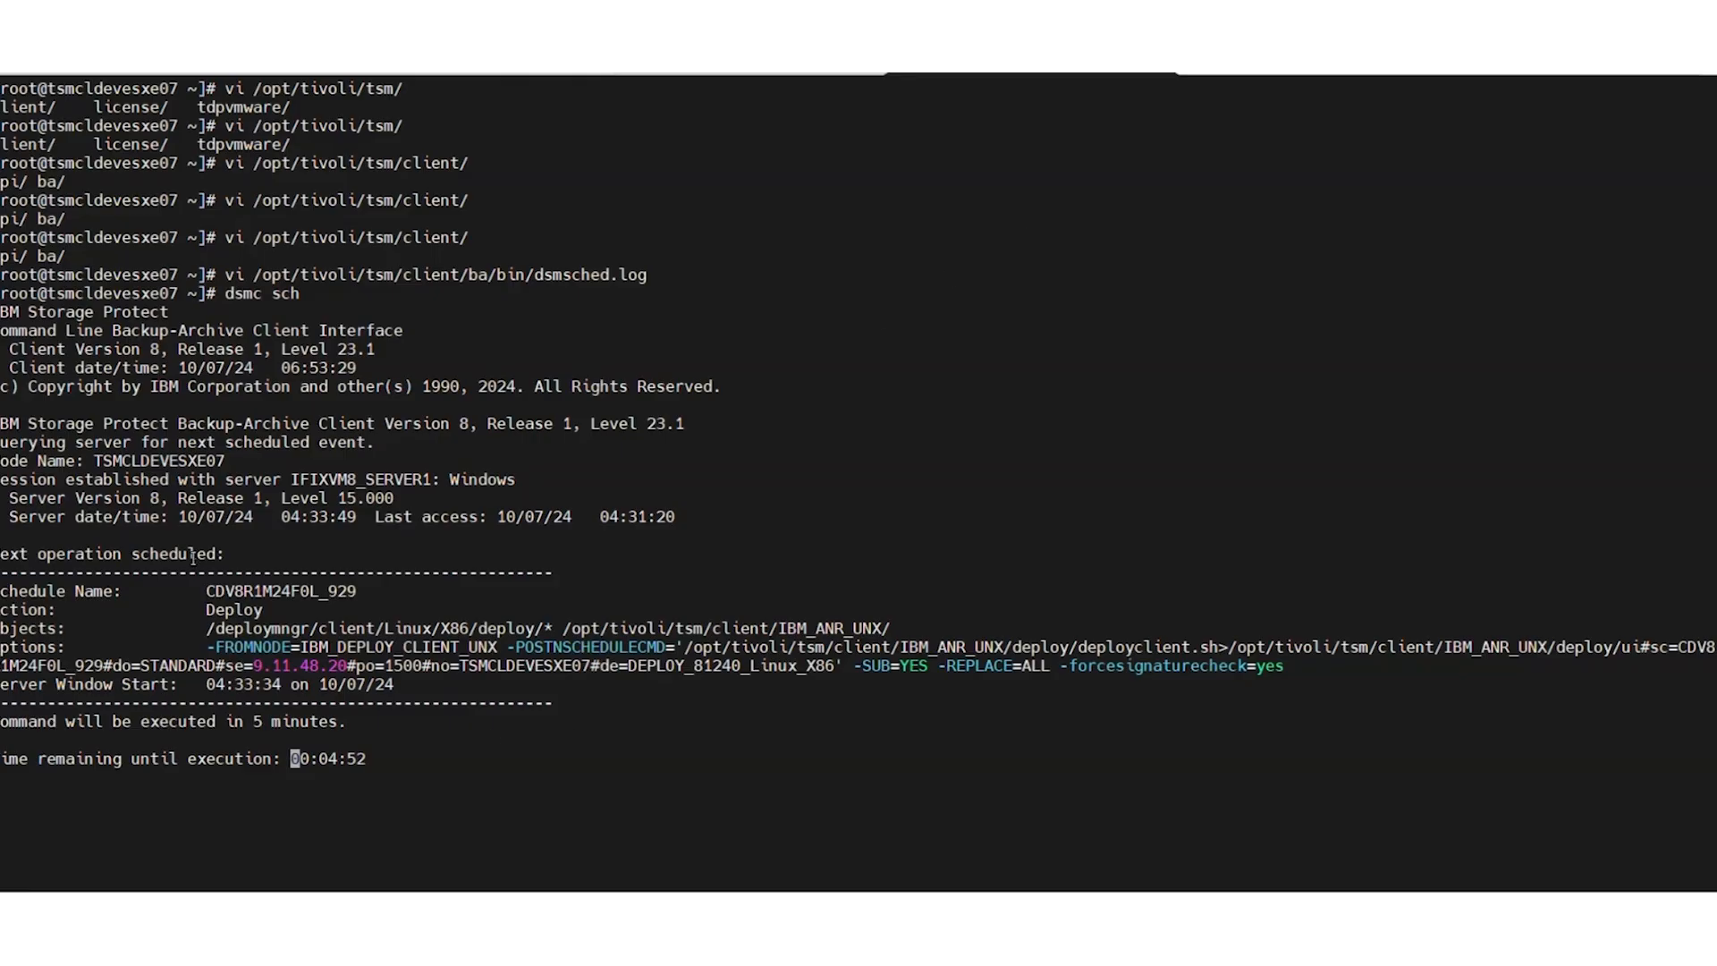
Examine the deployment schedule's name and object paths, and the completion message of the scheduled event.
{"action": "left_click_drag", "start_coordinate": [207, 591], "coordinate": [357, 591]}
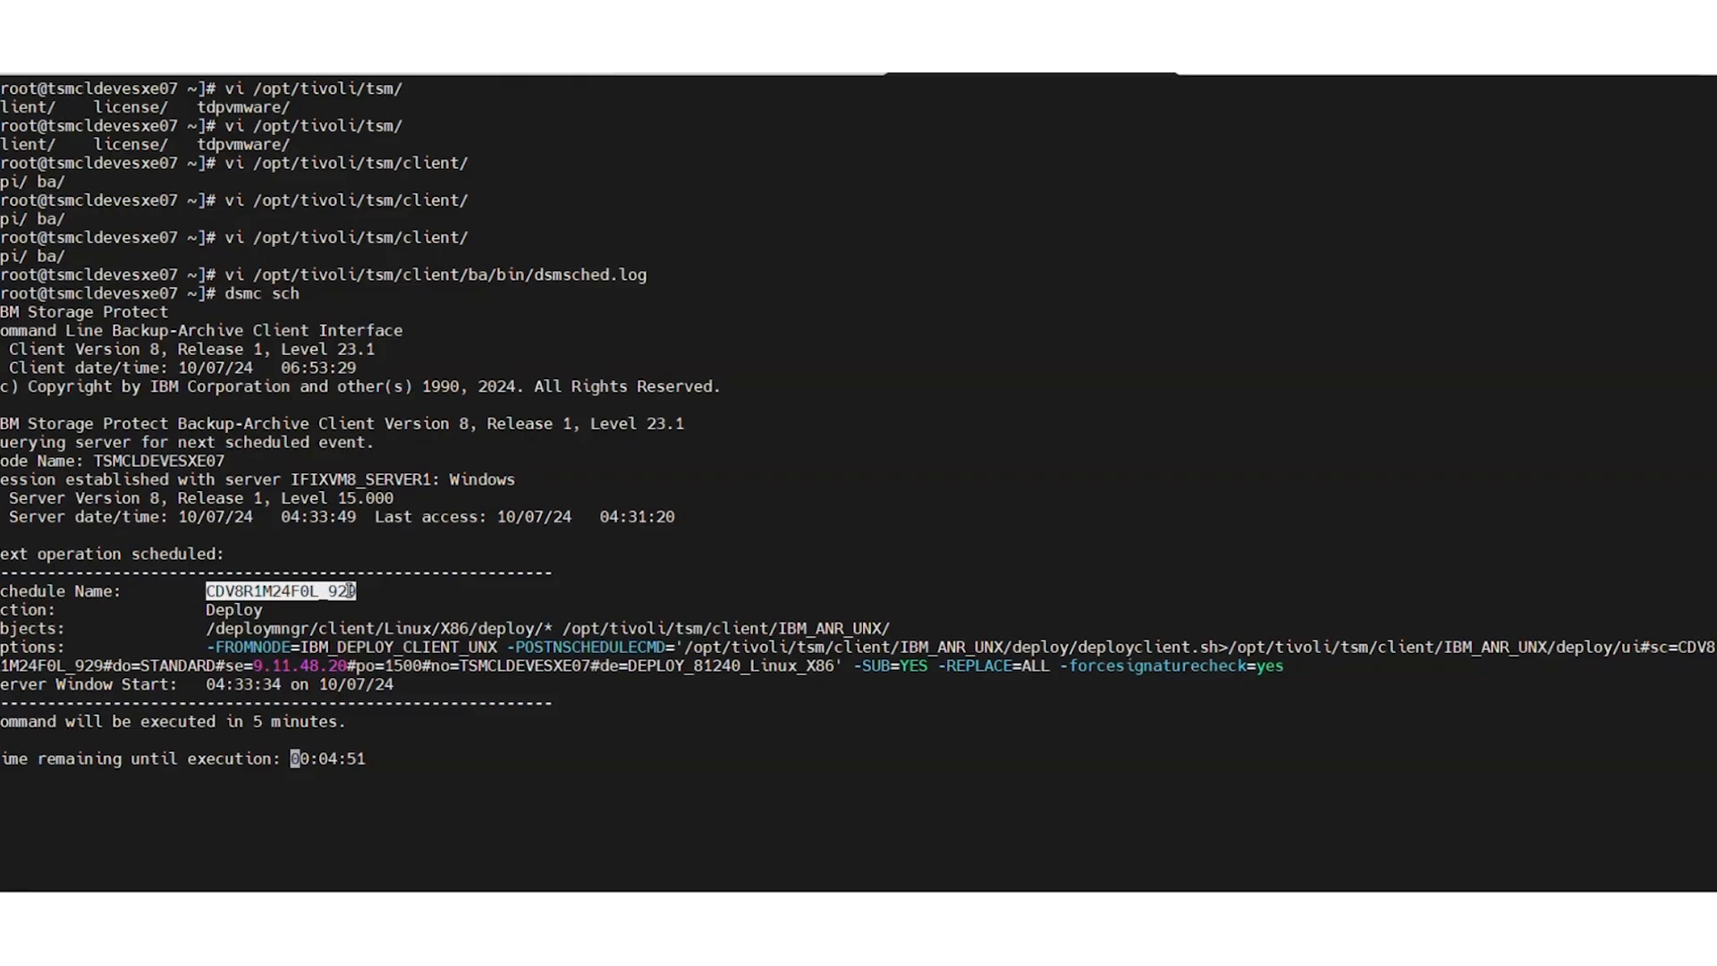
{"action": "left_click", "coordinate": [335, 624]}
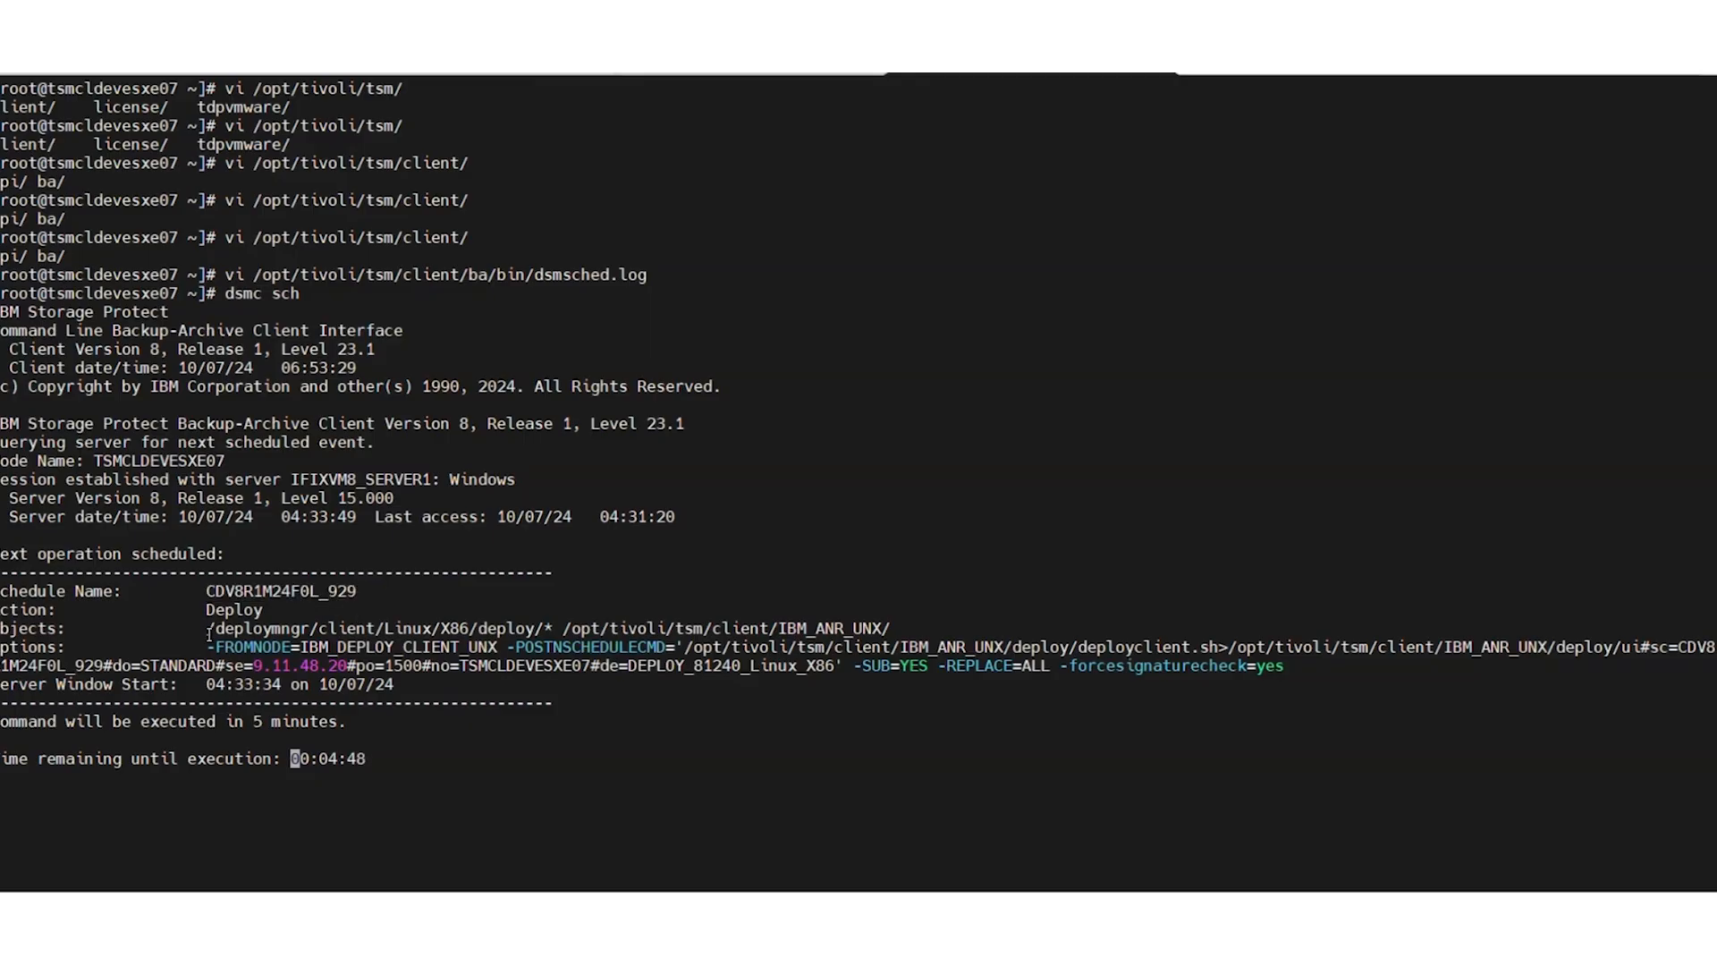
{"action": "left_click_drag", "start_coordinate": [206, 627], "coordinate": [890, 628]}
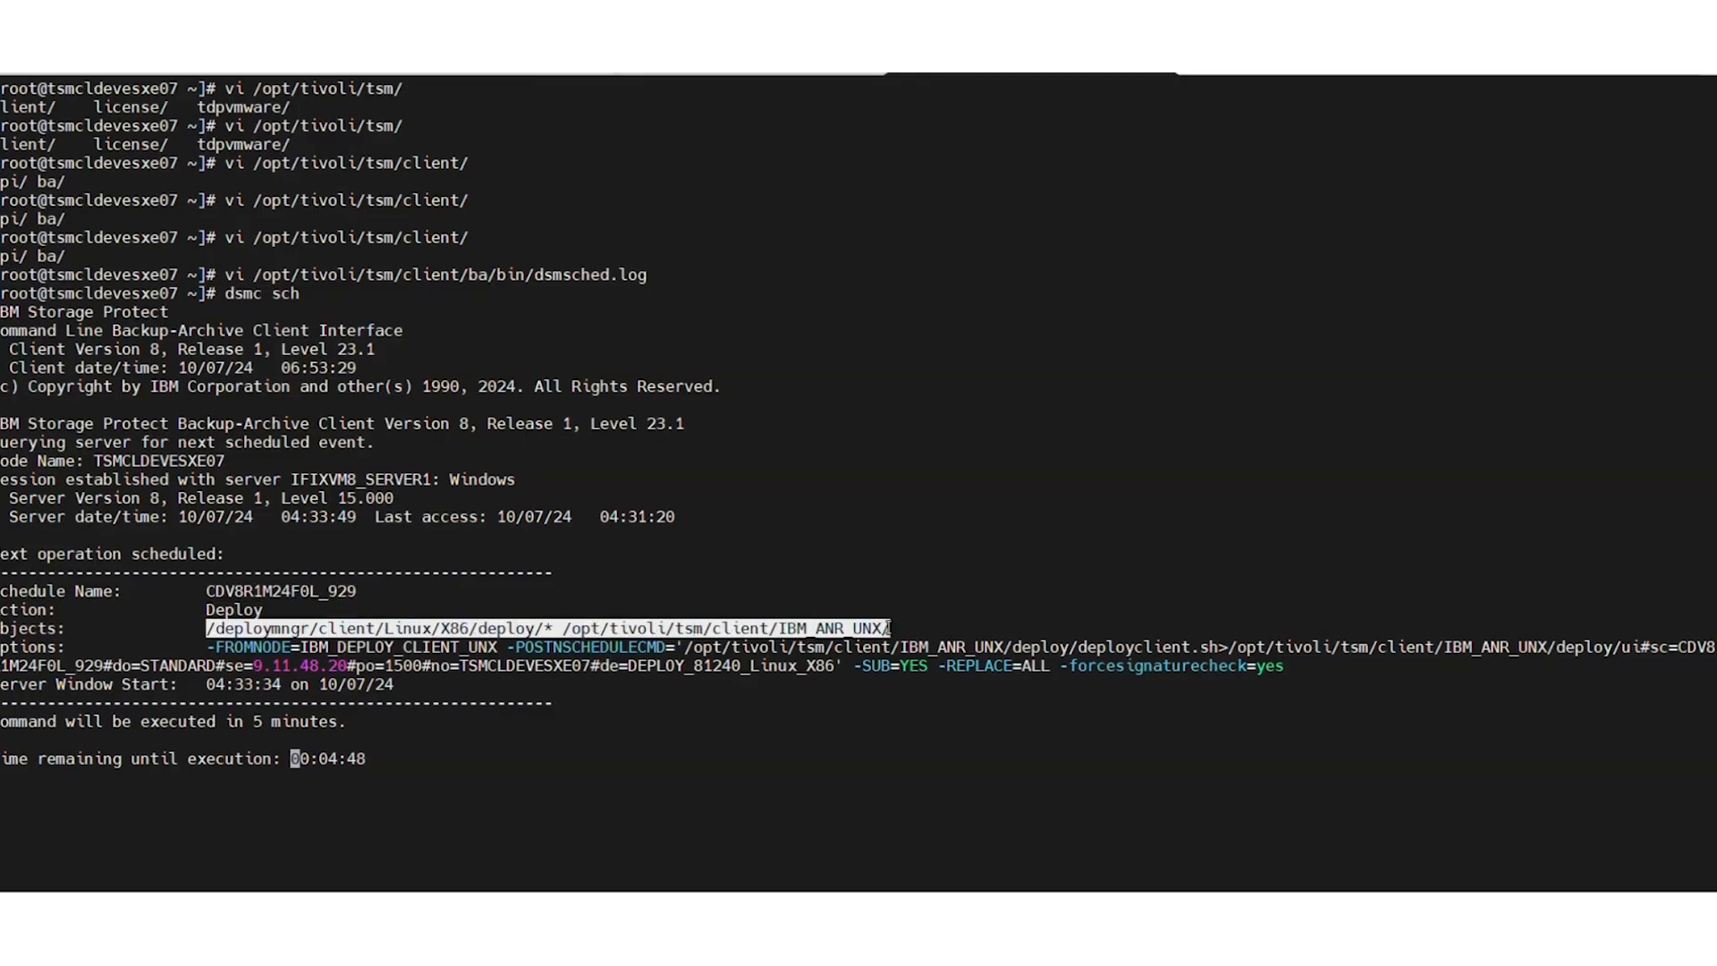
{"action": "left_click", "coordinate": [844, 783]}
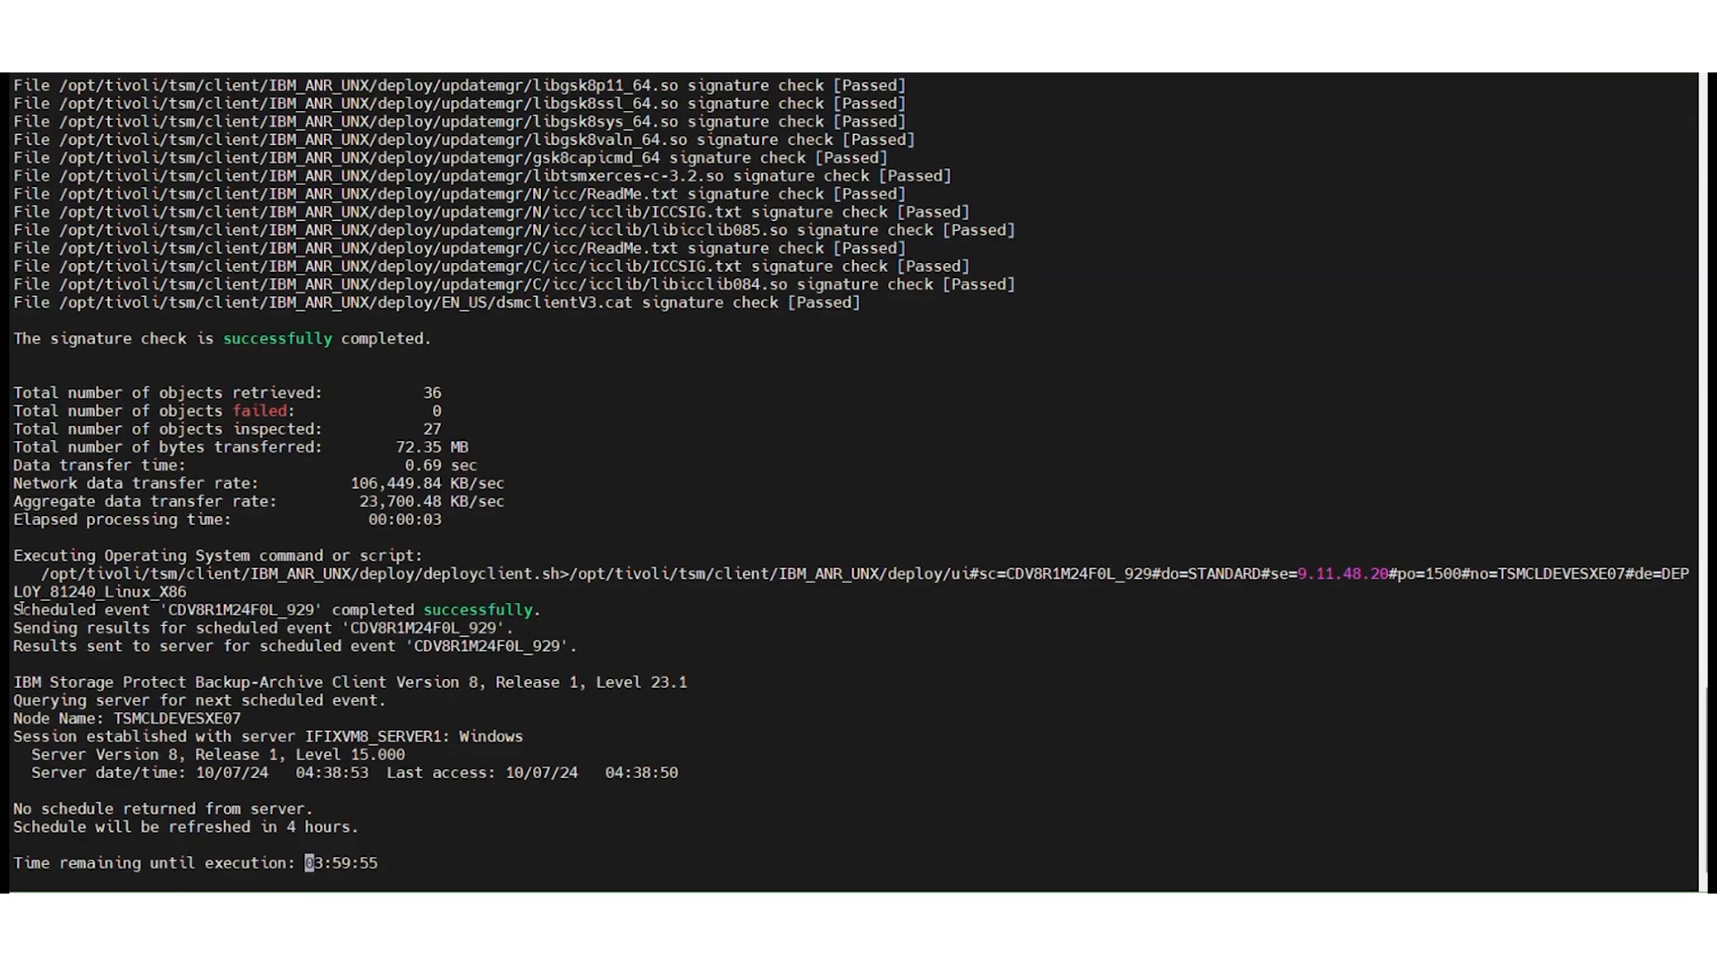
{"action": "left_click_drag", "start_coordinate": [18, 610], "coordinate": [528, 613]}
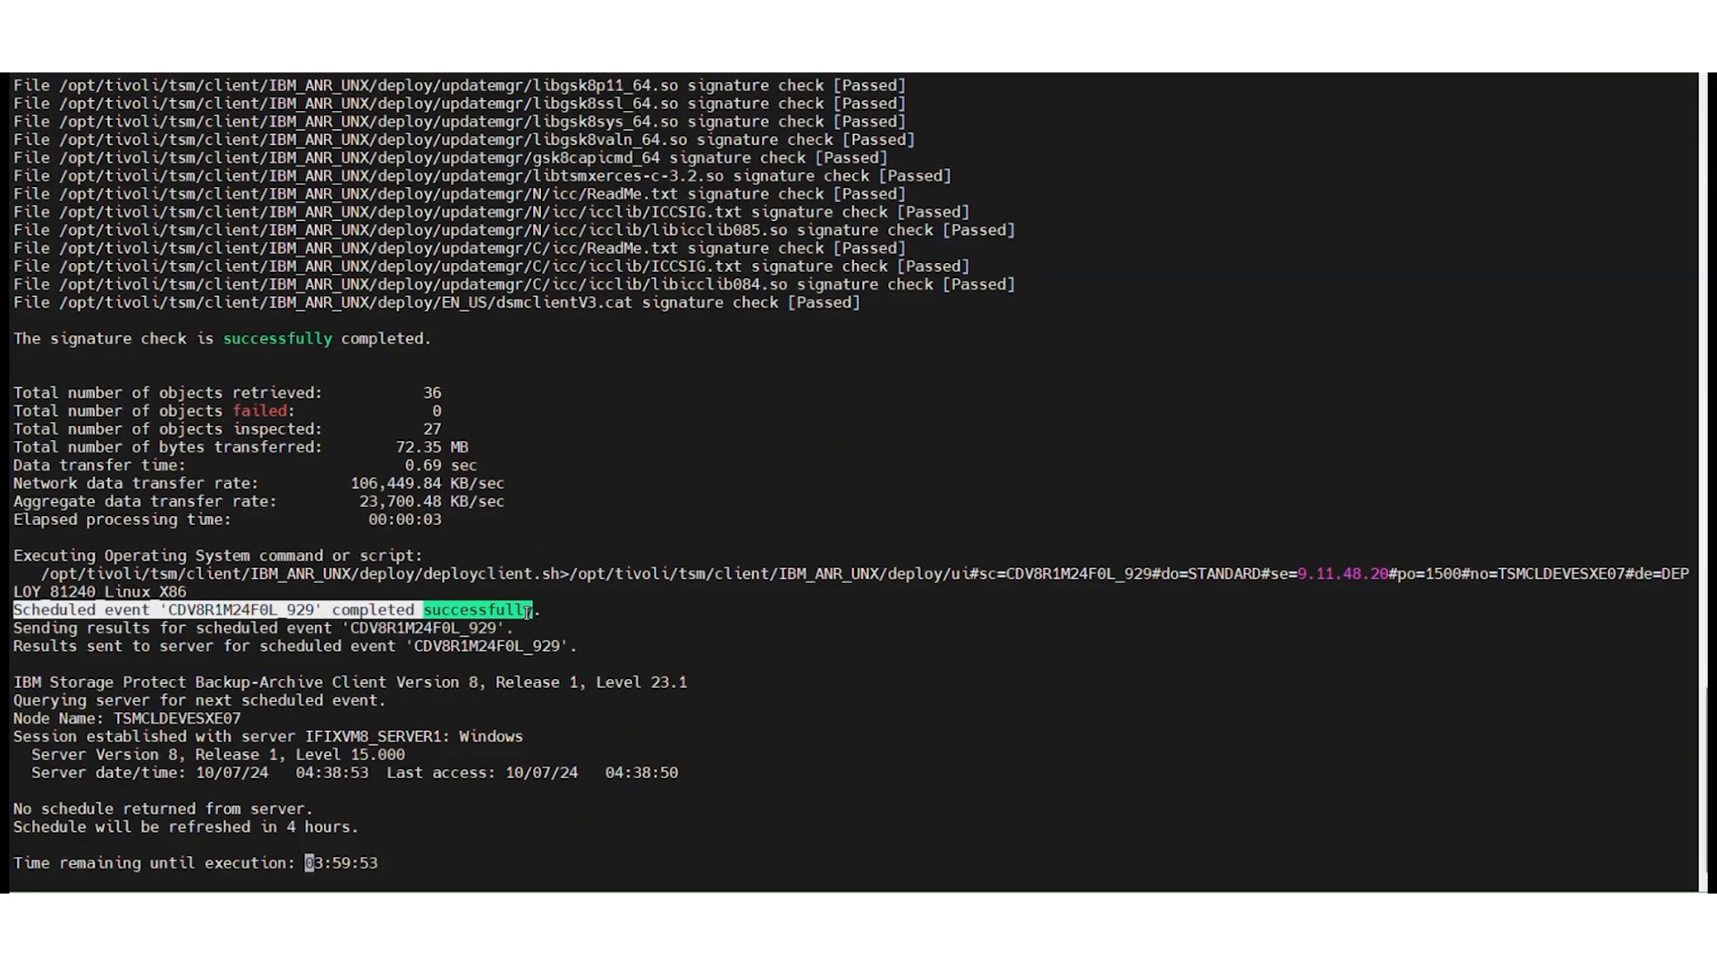
{"action": "left_click", "coordinate": [993, 741]}
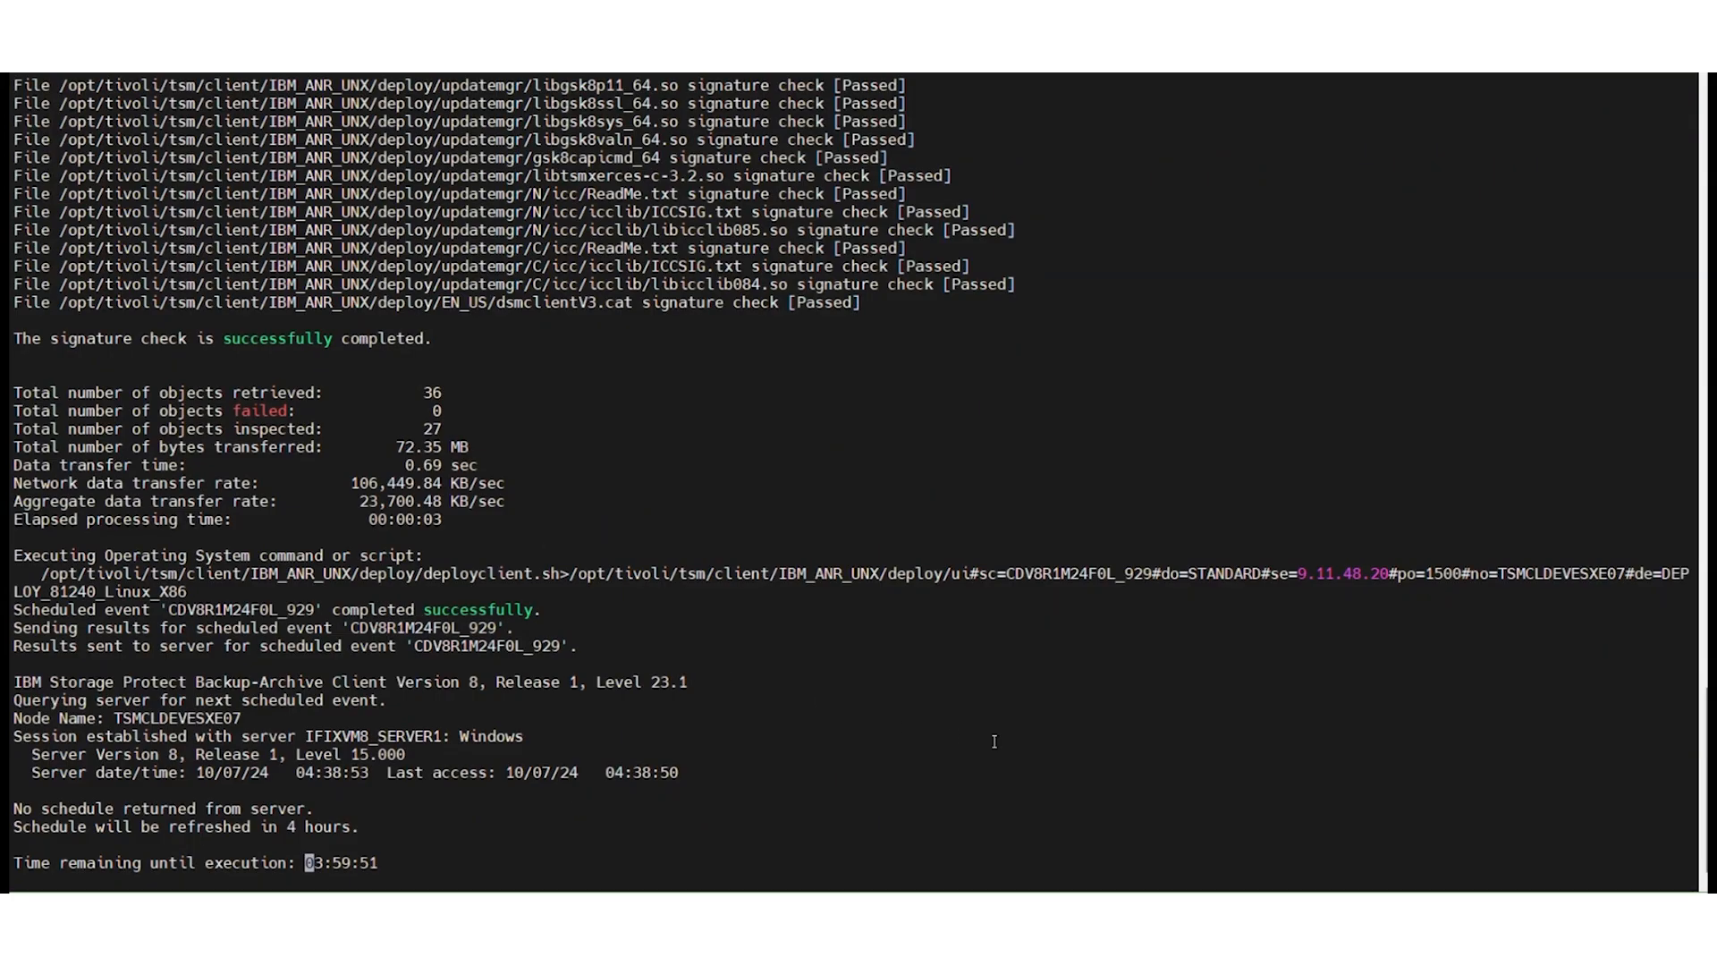
Stop the running client scheduler and open dsmsched.log in vi.
{"action": "key", "text": "ctrl+c"}
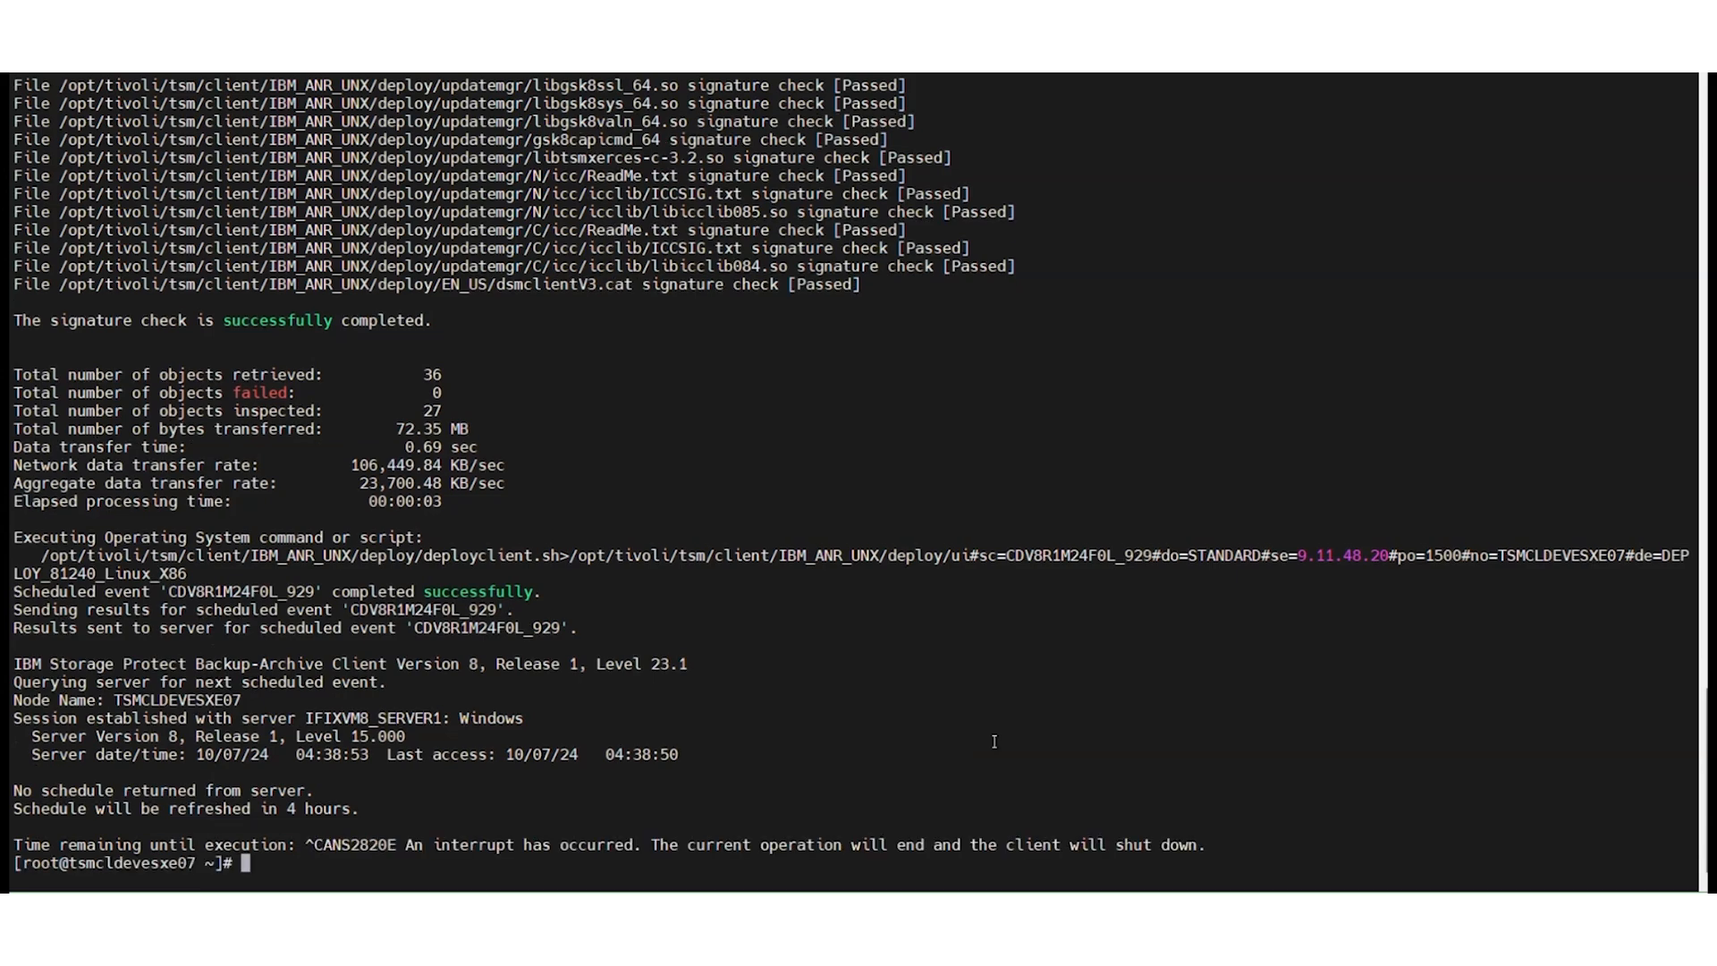
{"action": "type", "text": "vi dsmsched.log"}
{"action": "key", "text": "Return"}
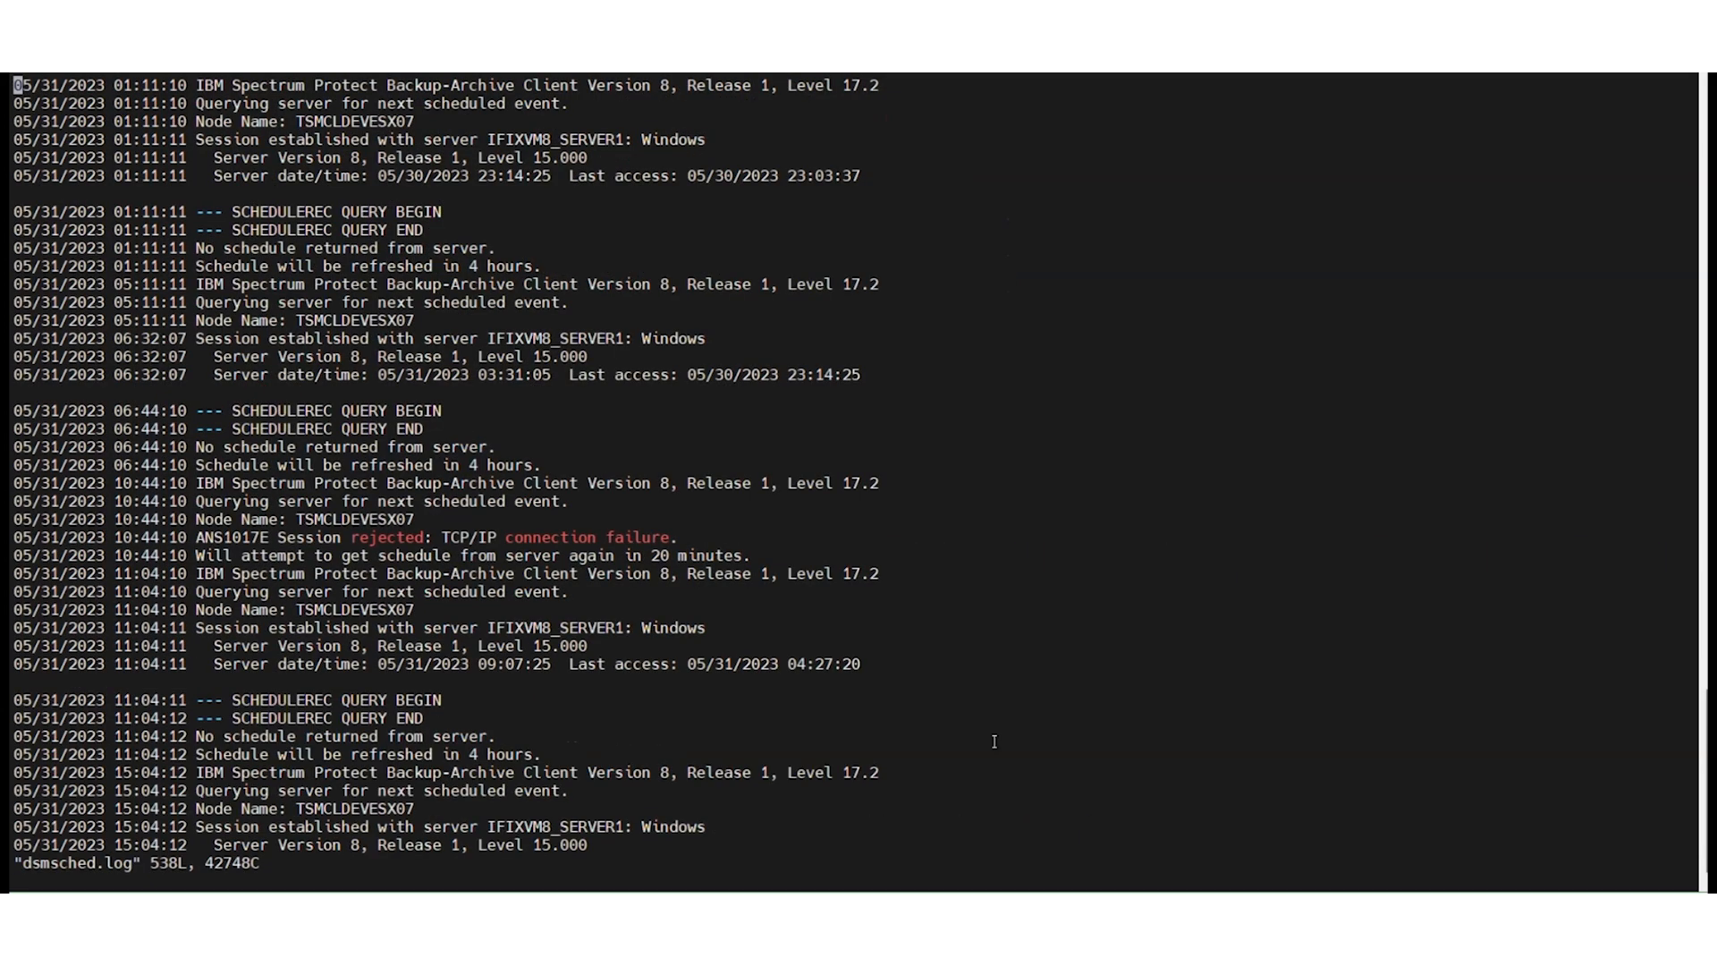
Go to the end of dsmsched.log and review the retrieve statistics and the deployment schedule's retrieved files.
{"action": "key", "text": "shift+g"}
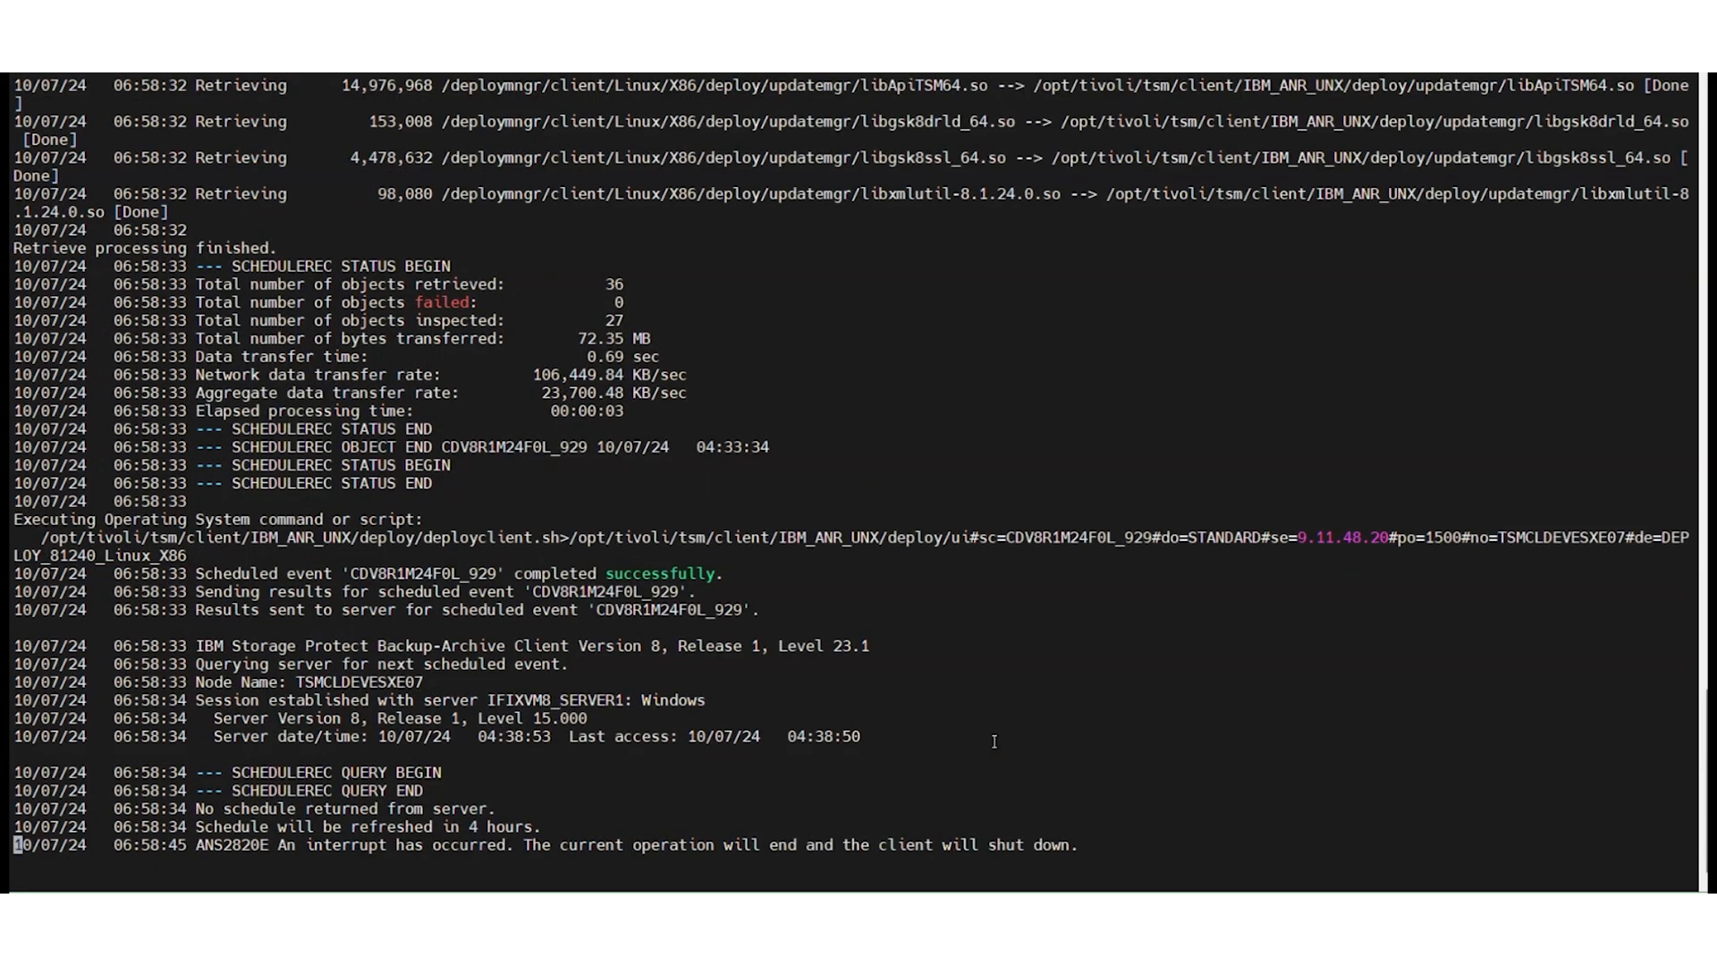
{"action": "left_click_drag", "start_coordinate": [431, 273], "coordinate": [715, 372]}
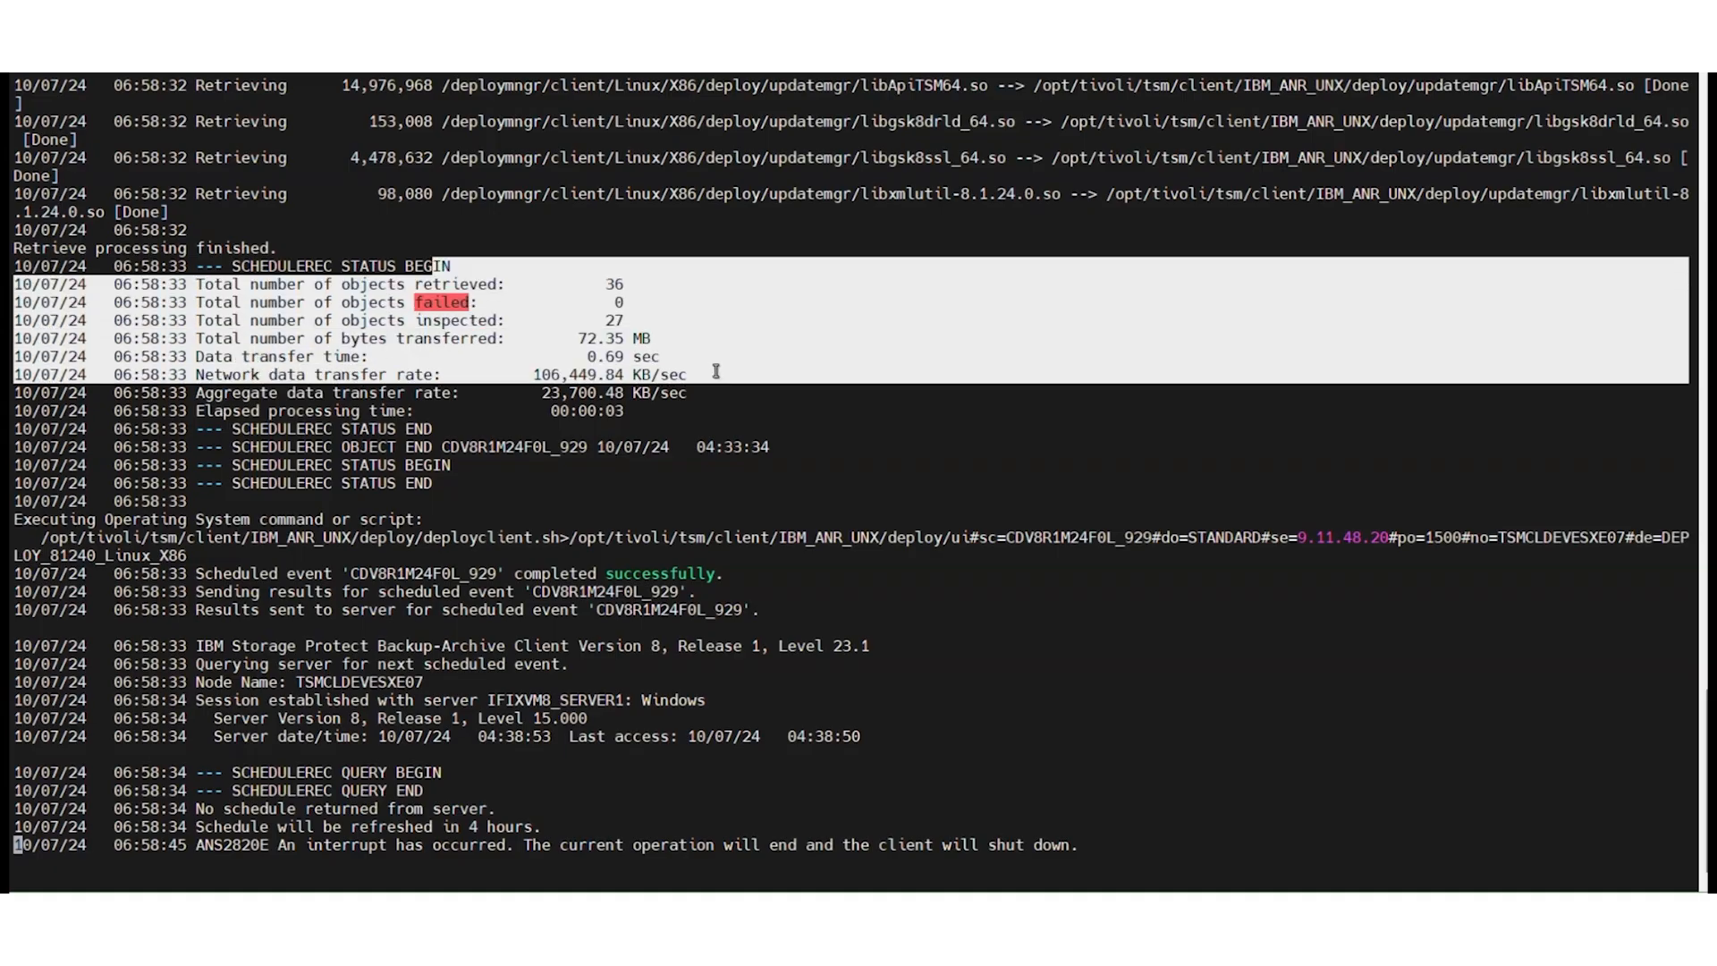
{"action": "left_click", "coordinate": [821, 495]}
{"action": "scroll", "coordinate": [821, 495], "scroll_direction": "up", "scroll_amount": 2}
{"action": "scroll", "coordinate": [840, 524], "scroll_direction": "up", "scroll_amount": 20}
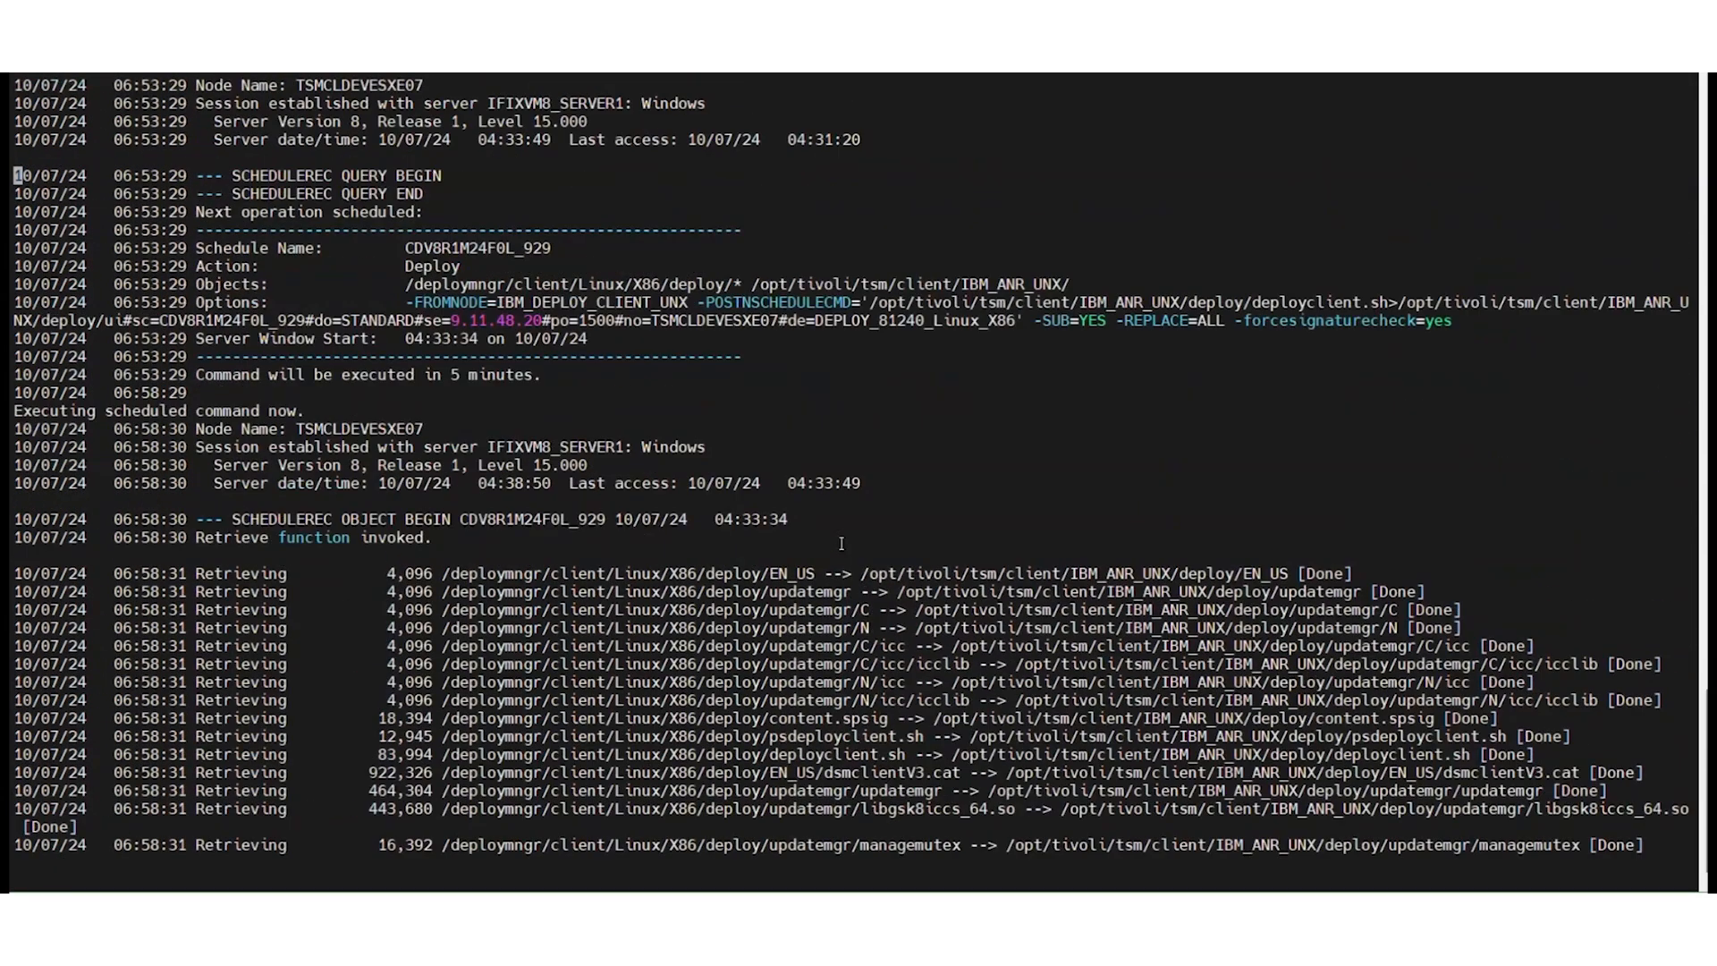
{"action": "scroll", "coordinate": [840, 543], "scroll_direction": "down", "scroll_amount": 20}
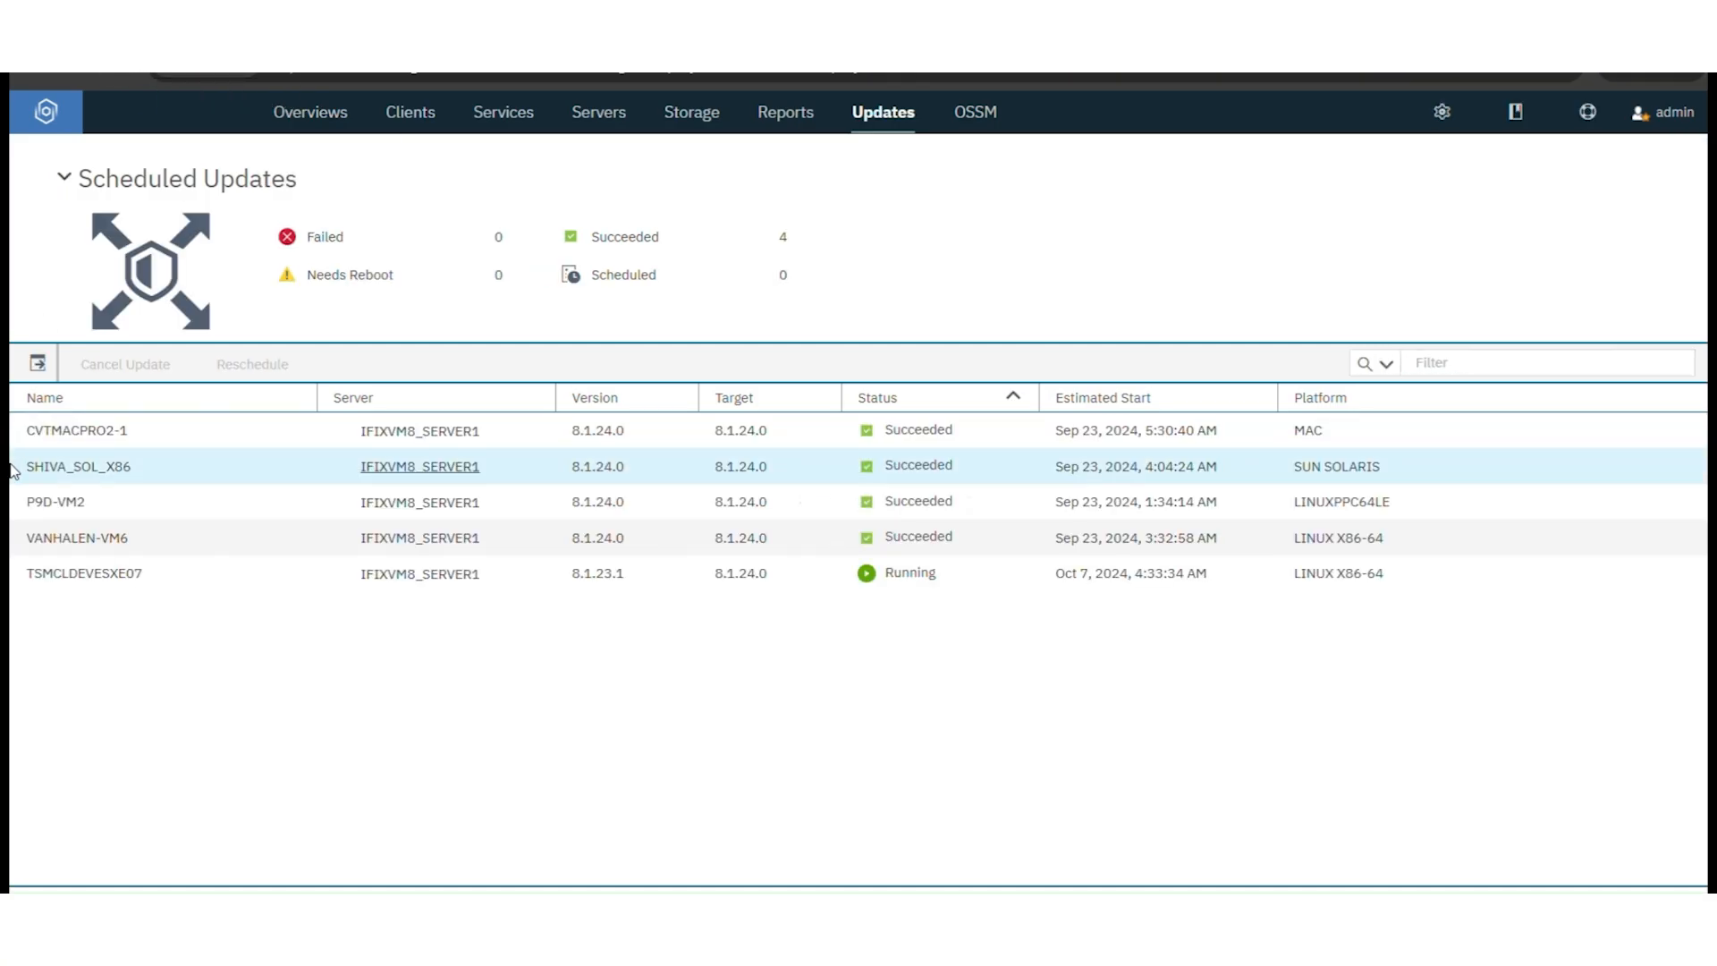
Switch to the Operations Center's scheduled updates and check the version, target and status of TSMCLDEVESXE07.
{"action": "left_click", "coordinate": [211, 578]}
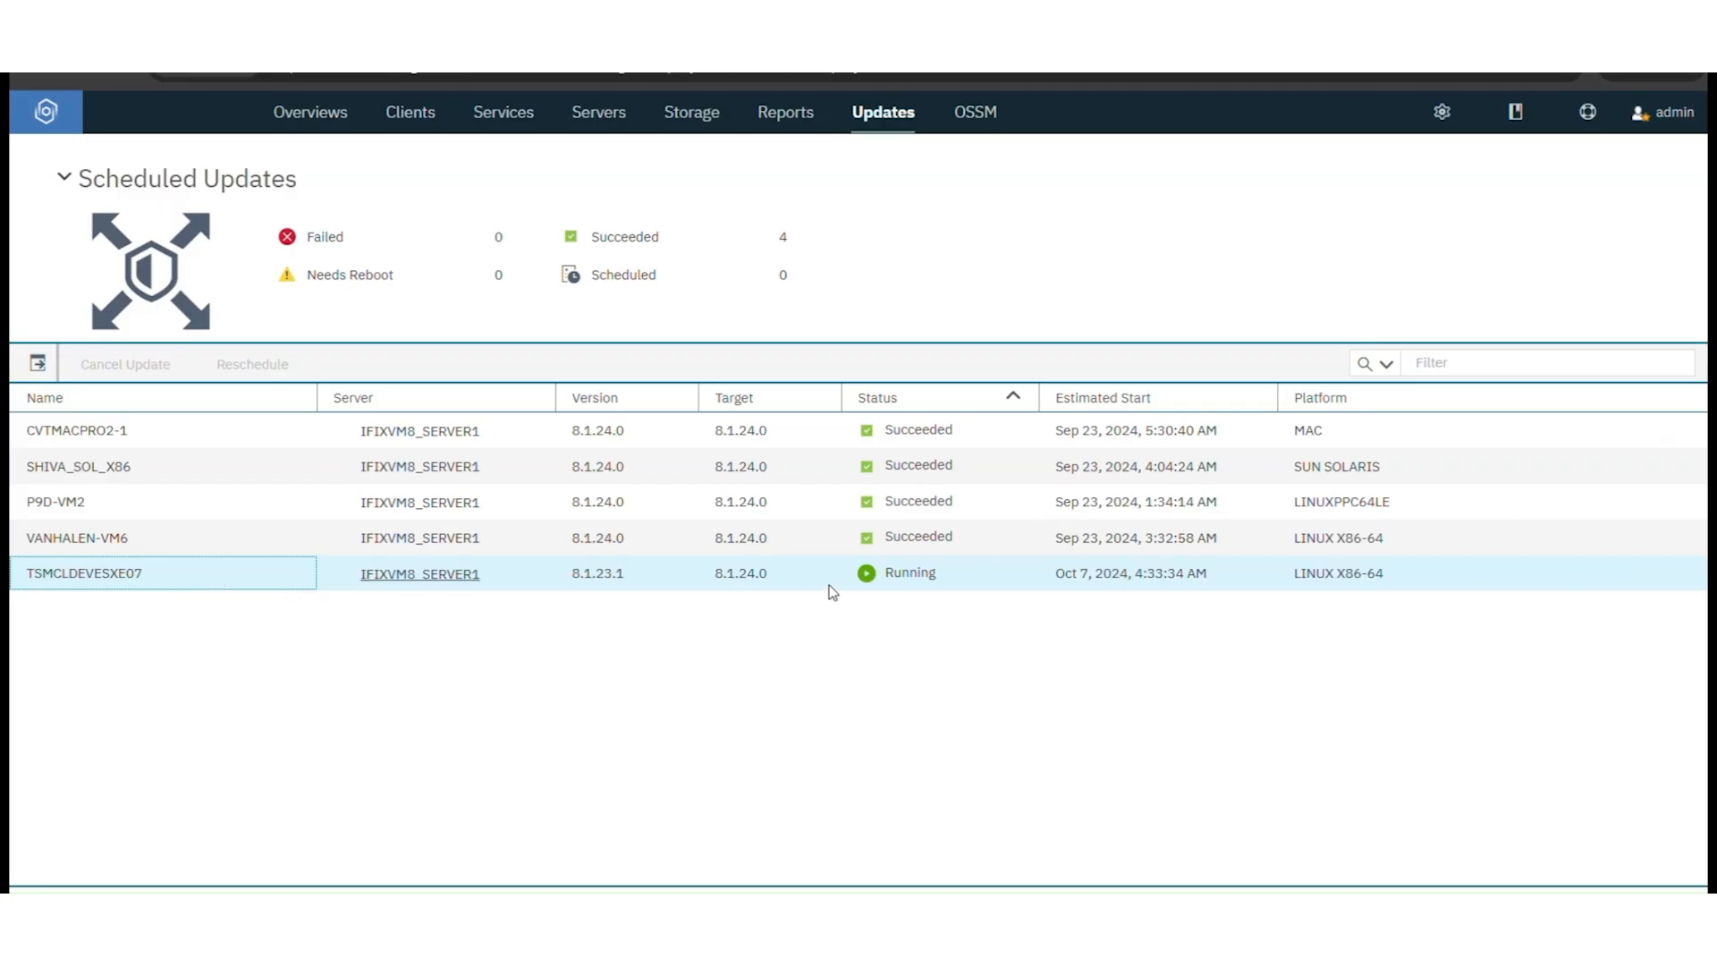
{"action": "left_click_drag", "start_coordinate": [576, 581], "coordinate": [766, 586]}
{"action": "left_click", "coordinate": [925, 661]}
{"action": "left_click_drag", "start_coordinate": [941, 580], "coordinate": [887, 587]}
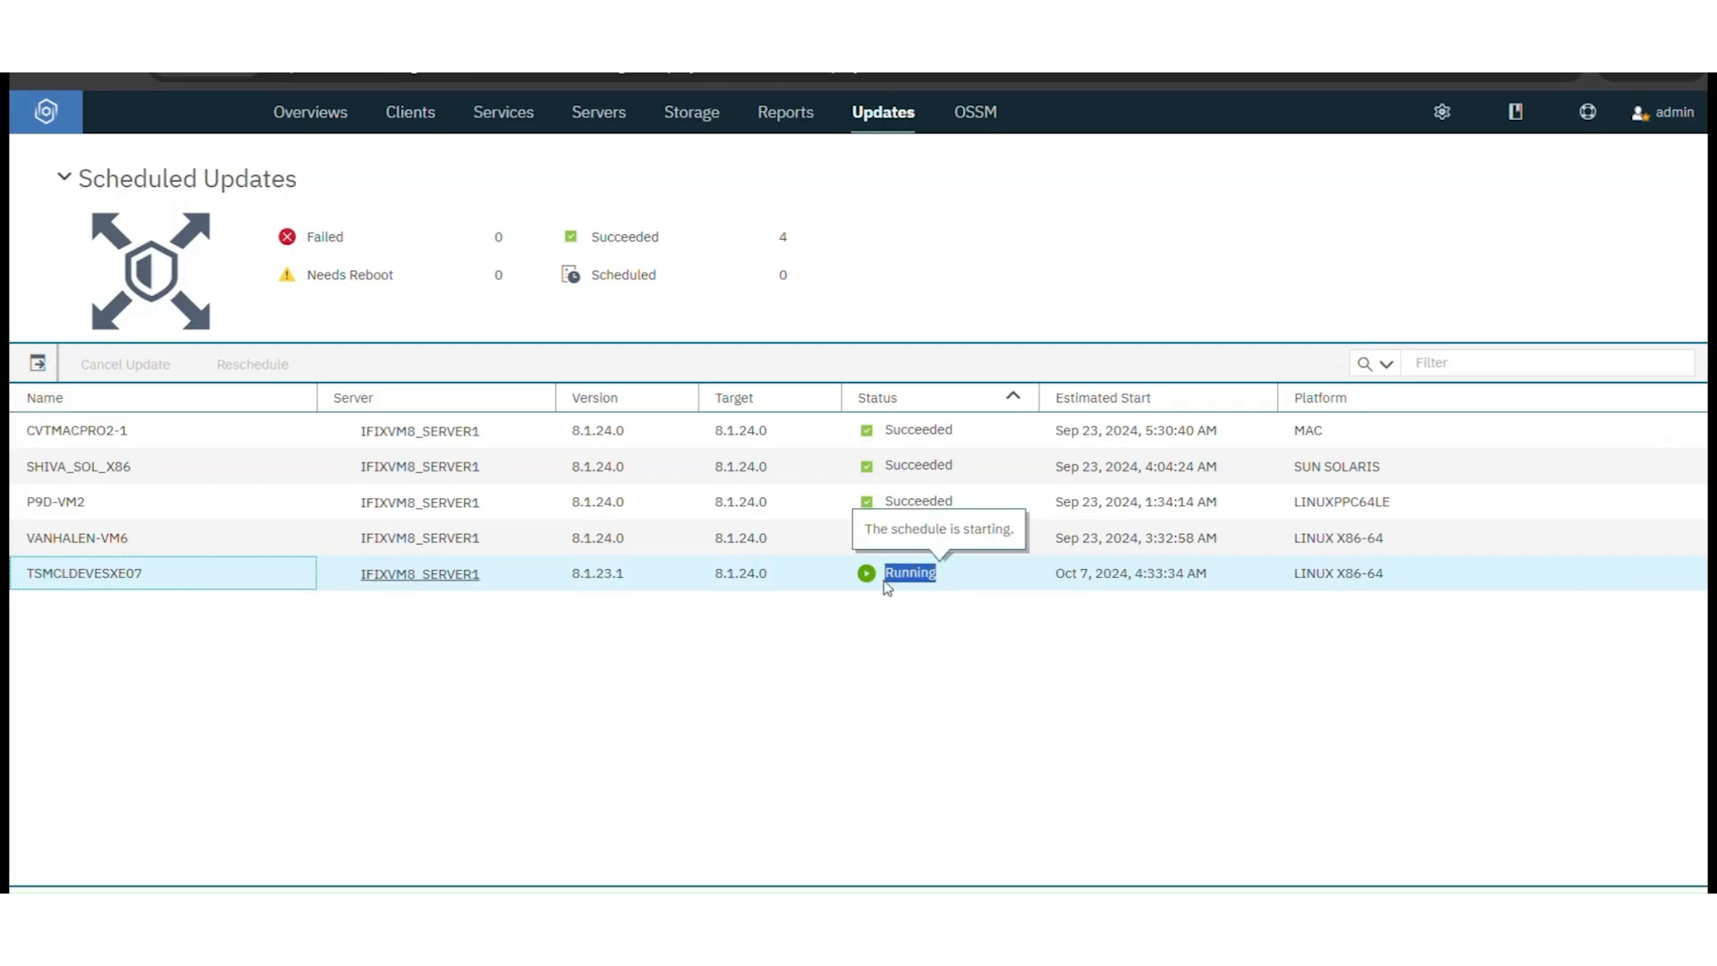
{"action": "left_click", "coordinate": [930, 659]}
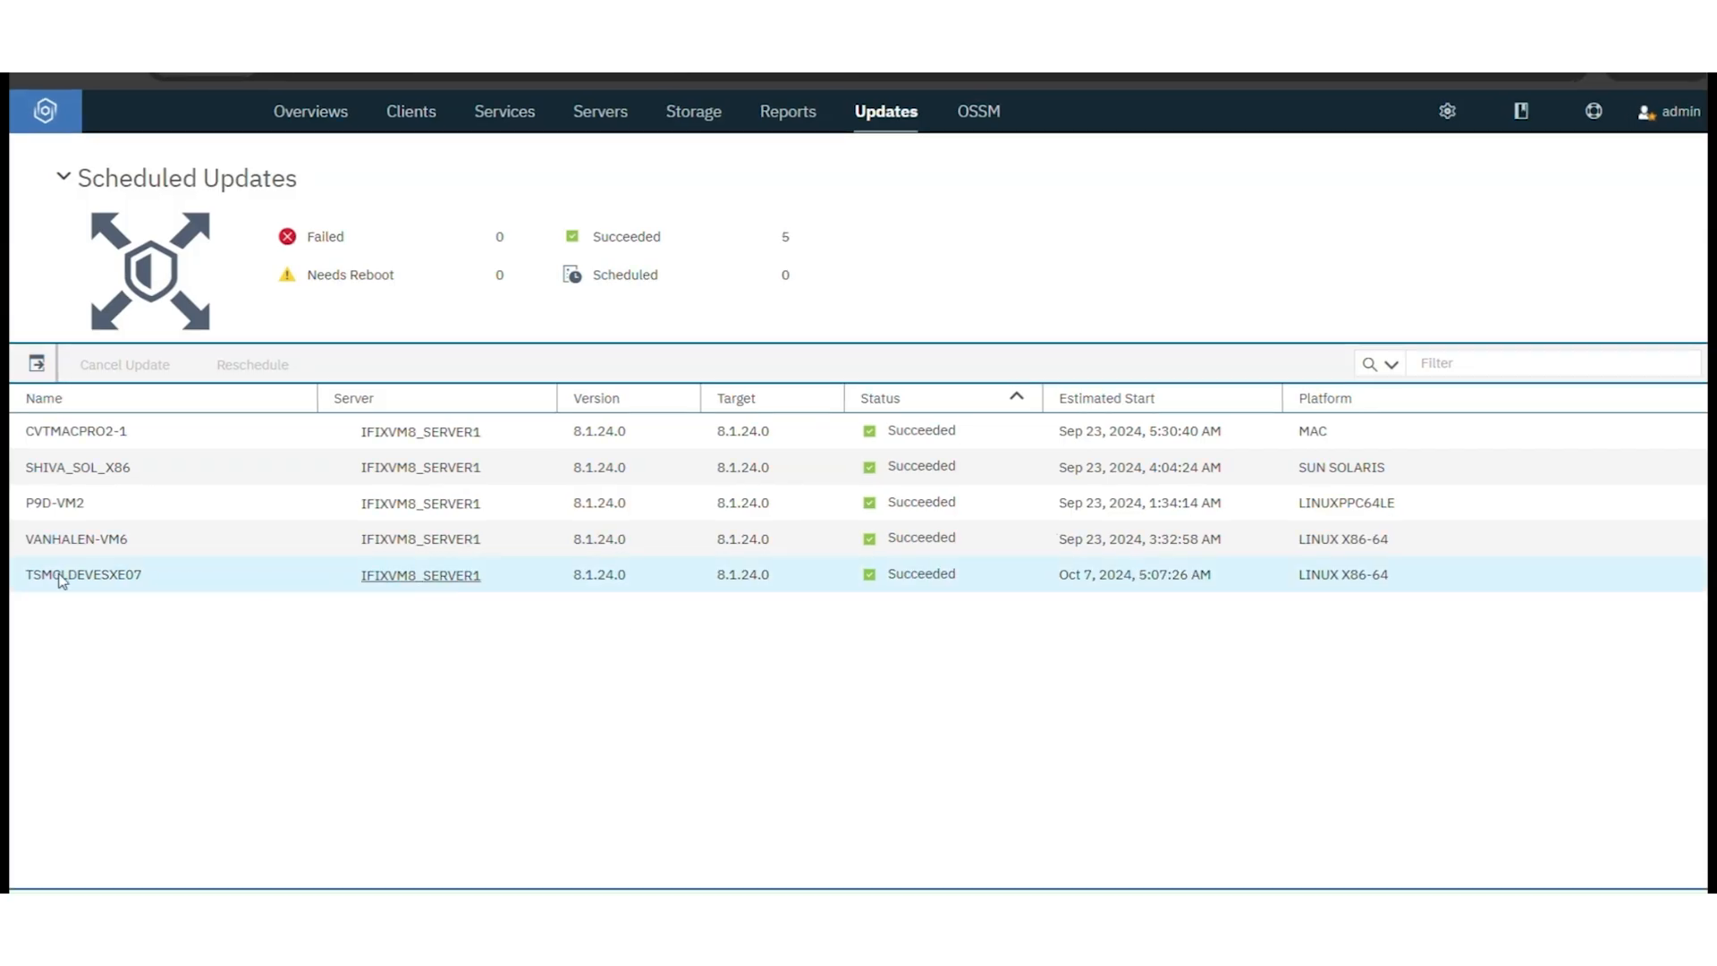
Recheck the TSMCLDEVESXE07 row in the scheduled updates for its installed version against the target once the update run ends.
{"action": "left_click_drag", "start_coordinate": [29, 583], "coordinate": [772, 586]}
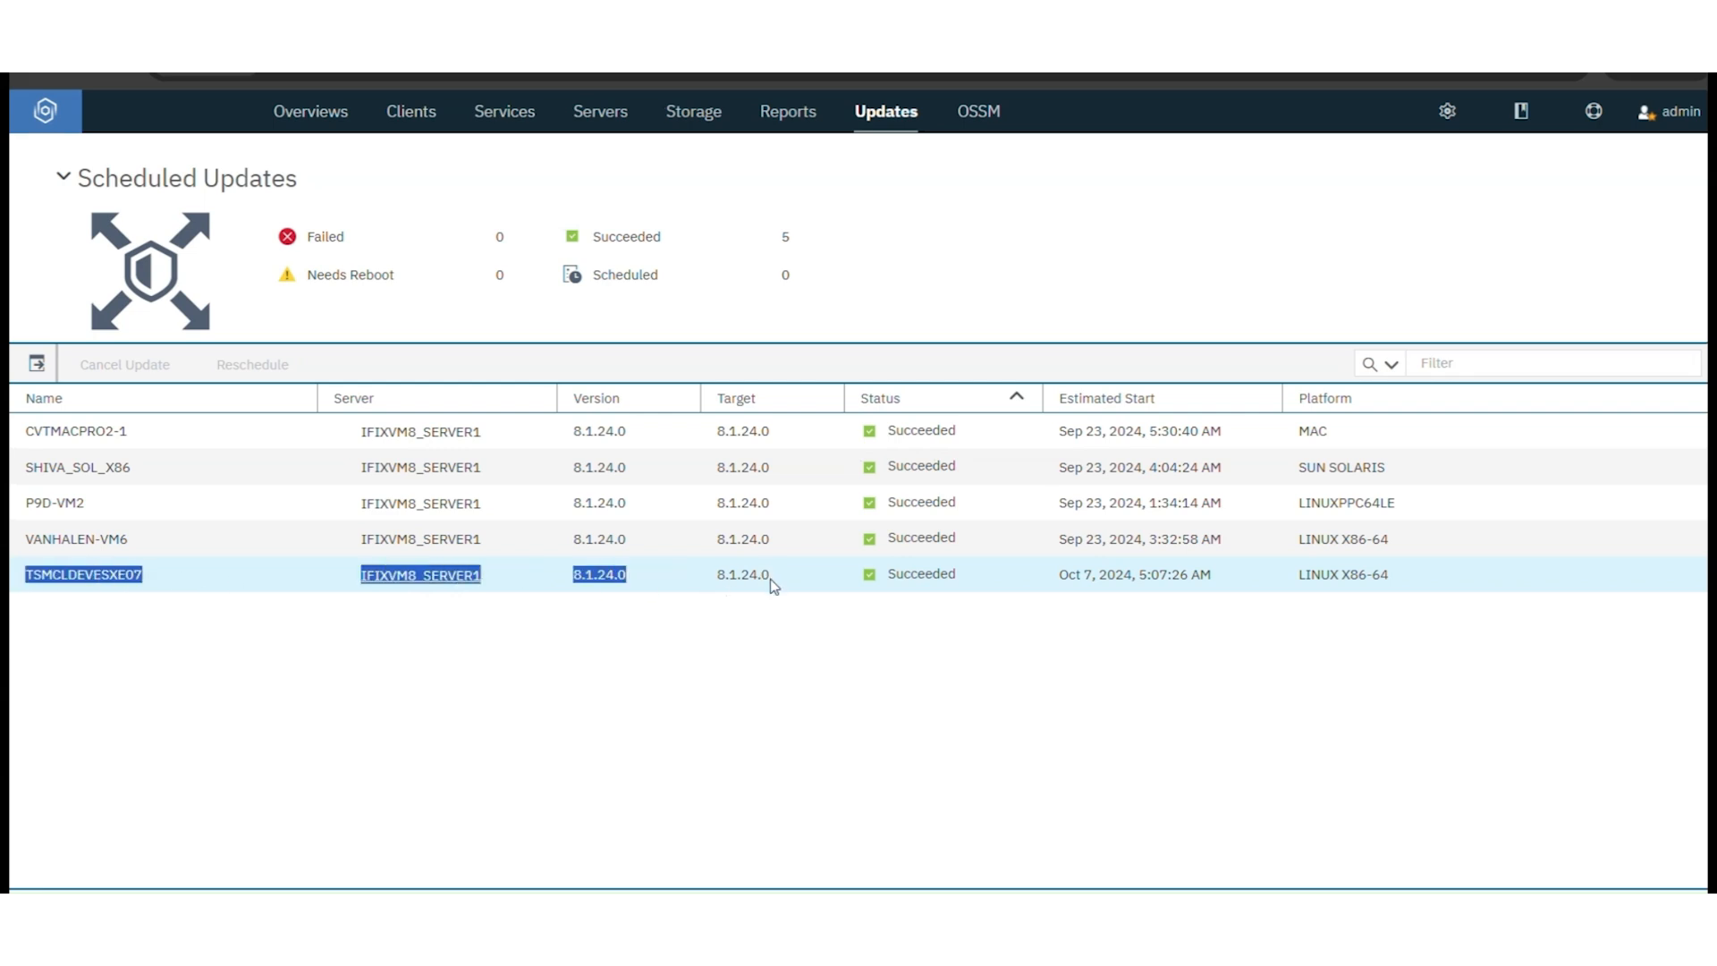
{"action": "left_click", "coordinate": [773, 587]}
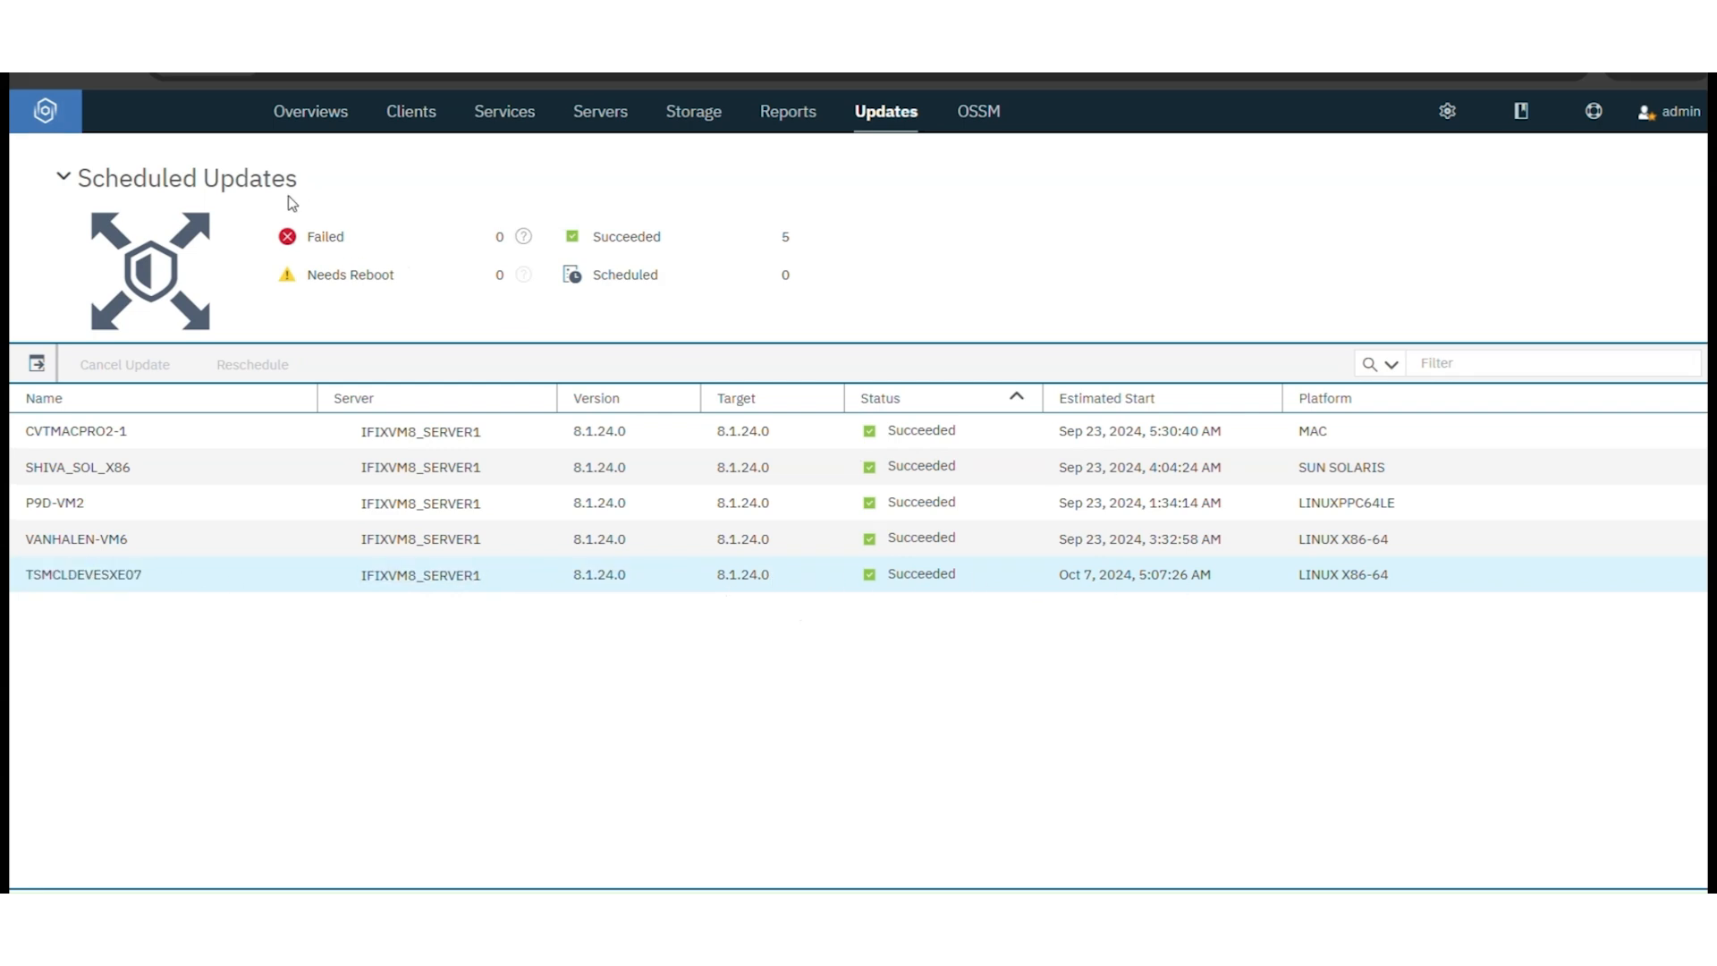
Open the properties of client TSMCLDEVESXE07 from the clients list and check its installed version.
{"action": "mouse_move", "coordinate": [437, 105]}
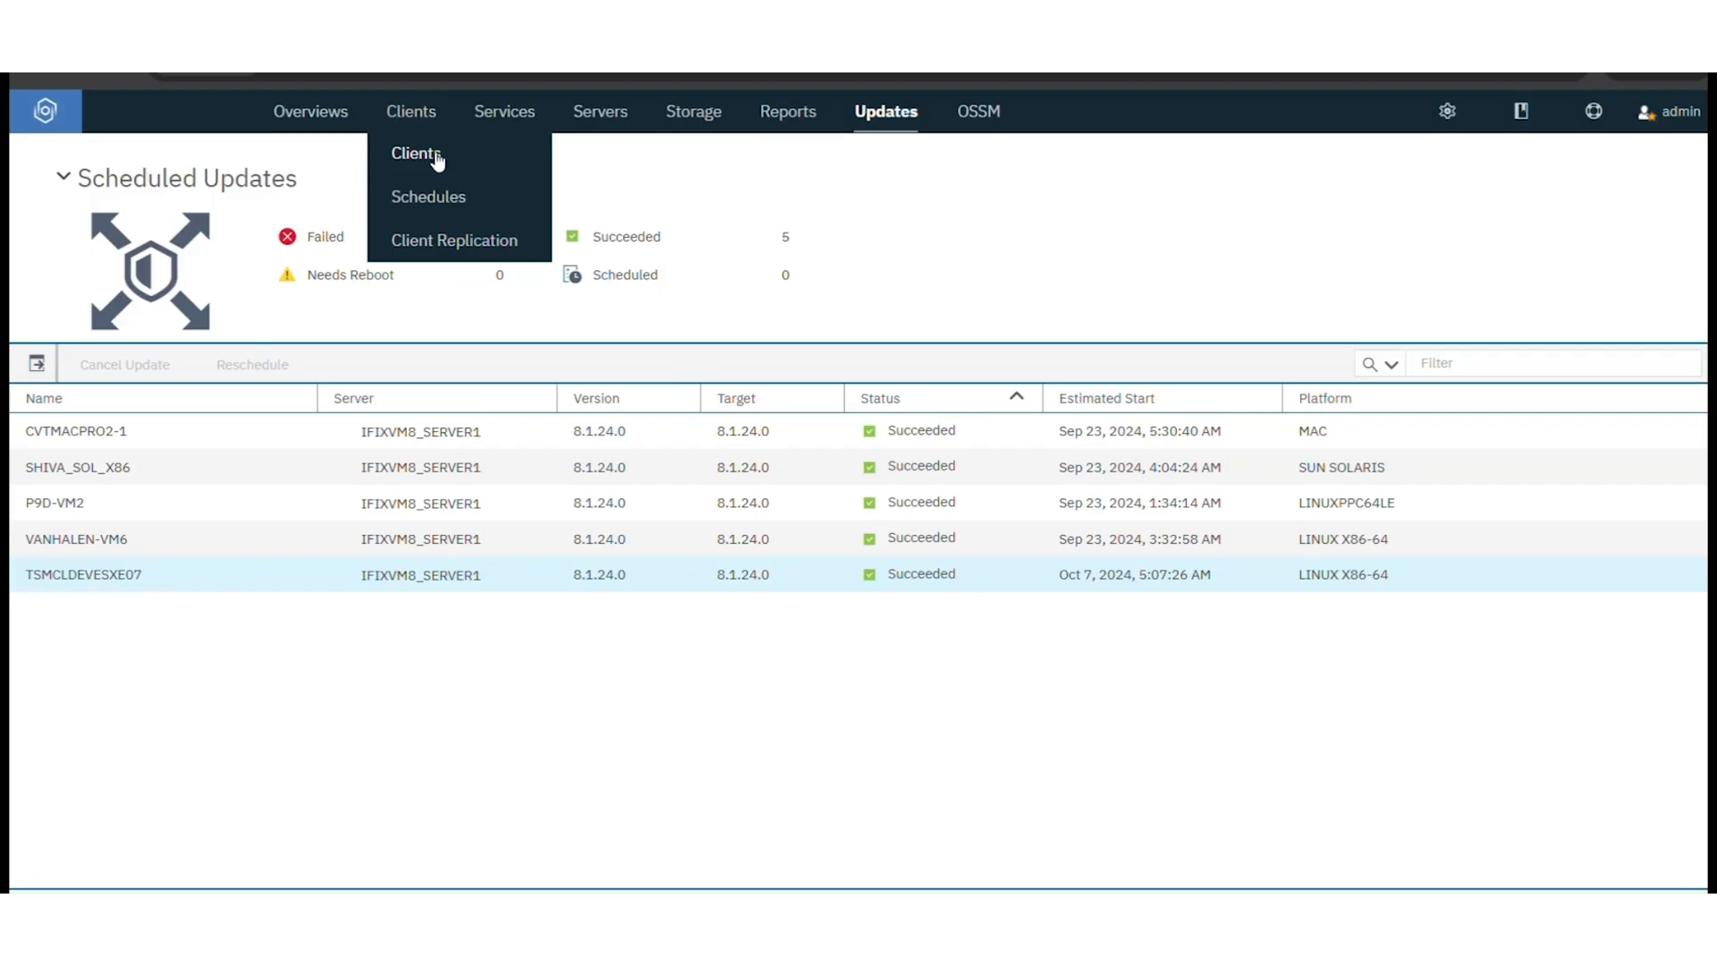
{"action": "left_click", "coordinate": [436, 156]}
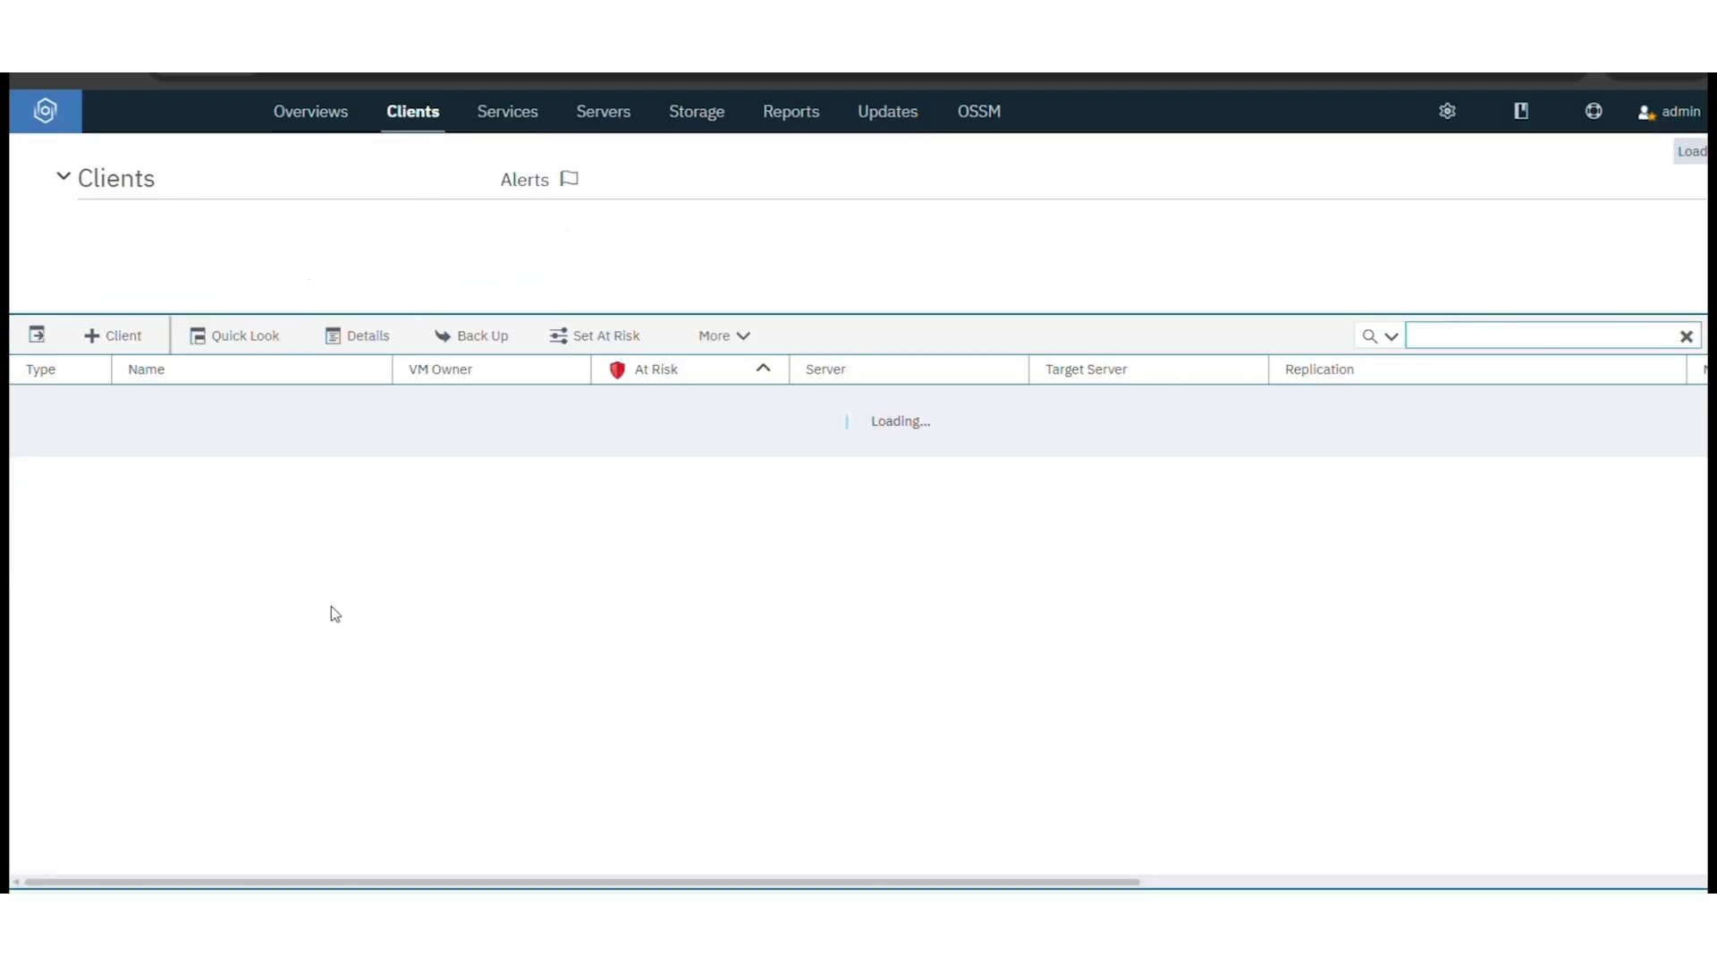
{"action": "left_click", "coordinate": [242, 395]}
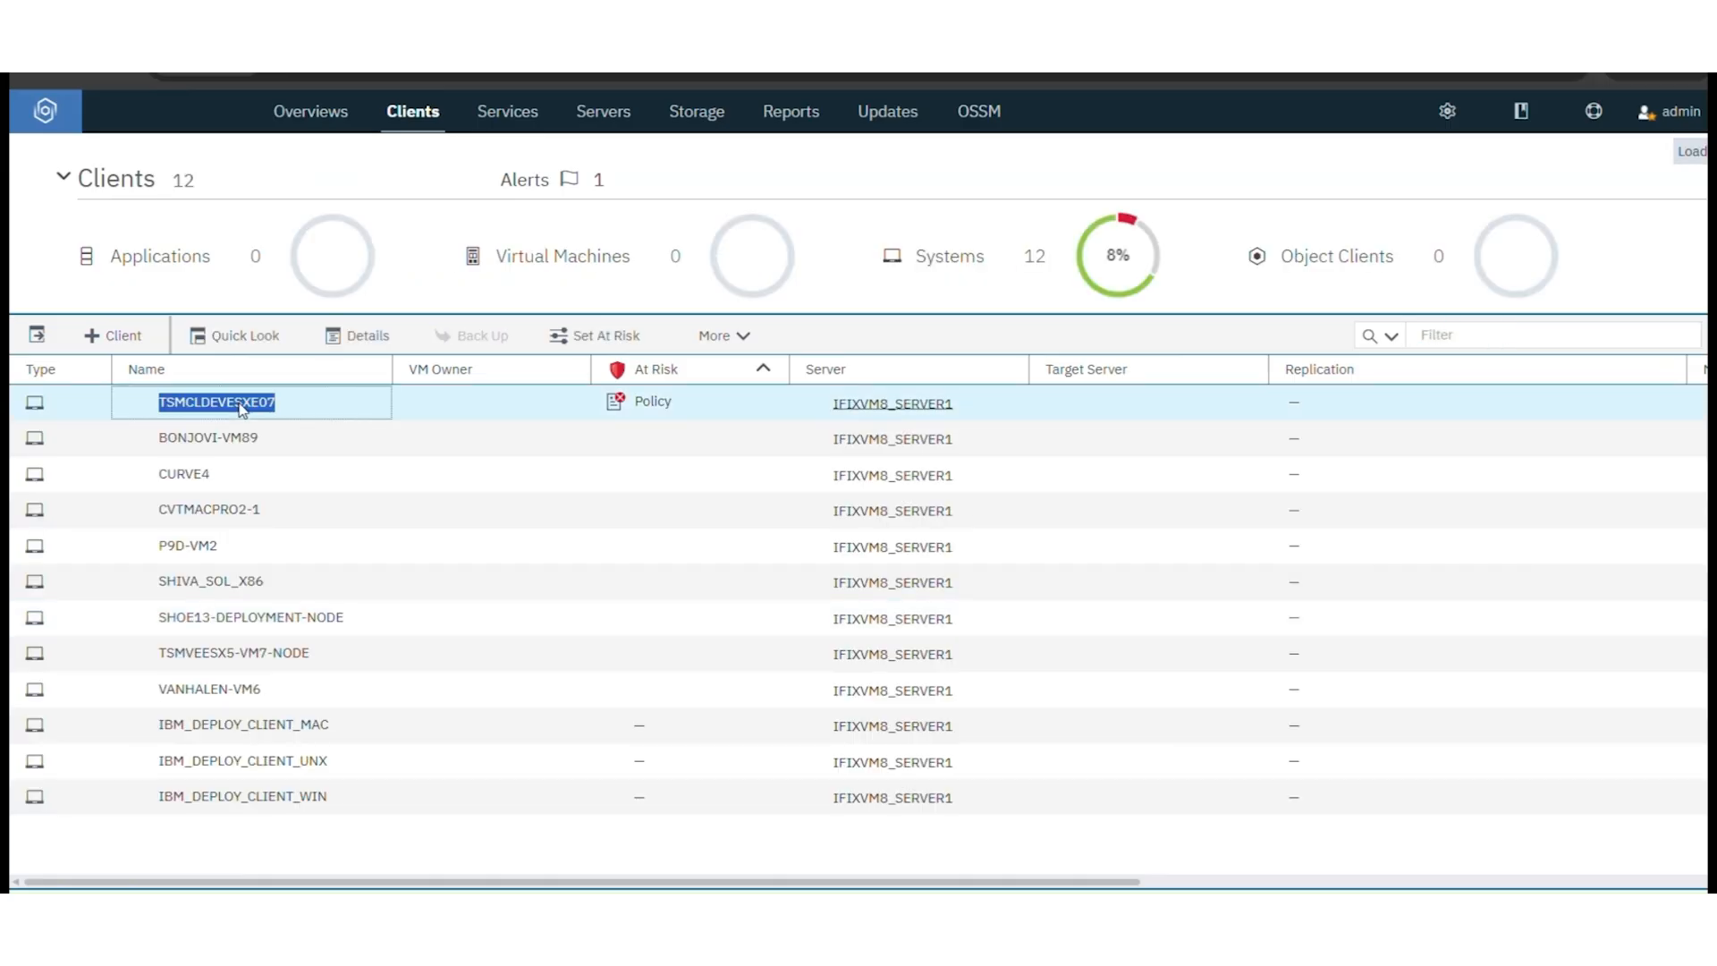
{"action": "left_click", "coordinate": [130, 369]}
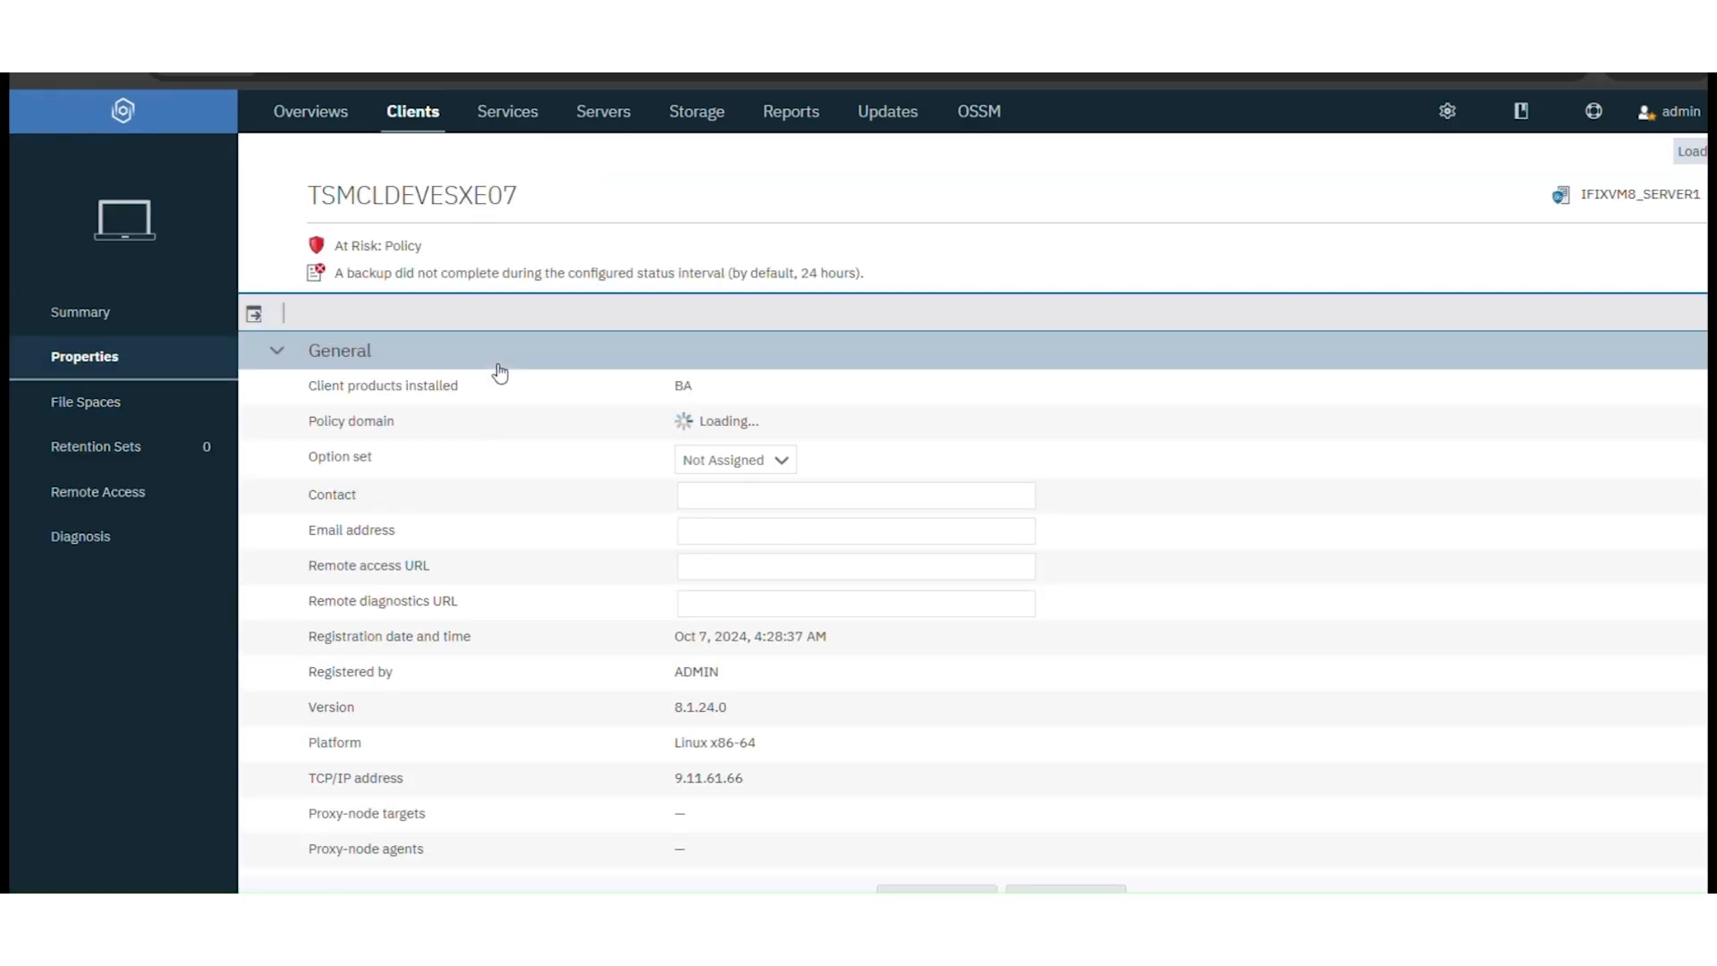
{"action": "left_click_drag", "start_coordinate": [726, 711], "coordinate": [677, 723]}
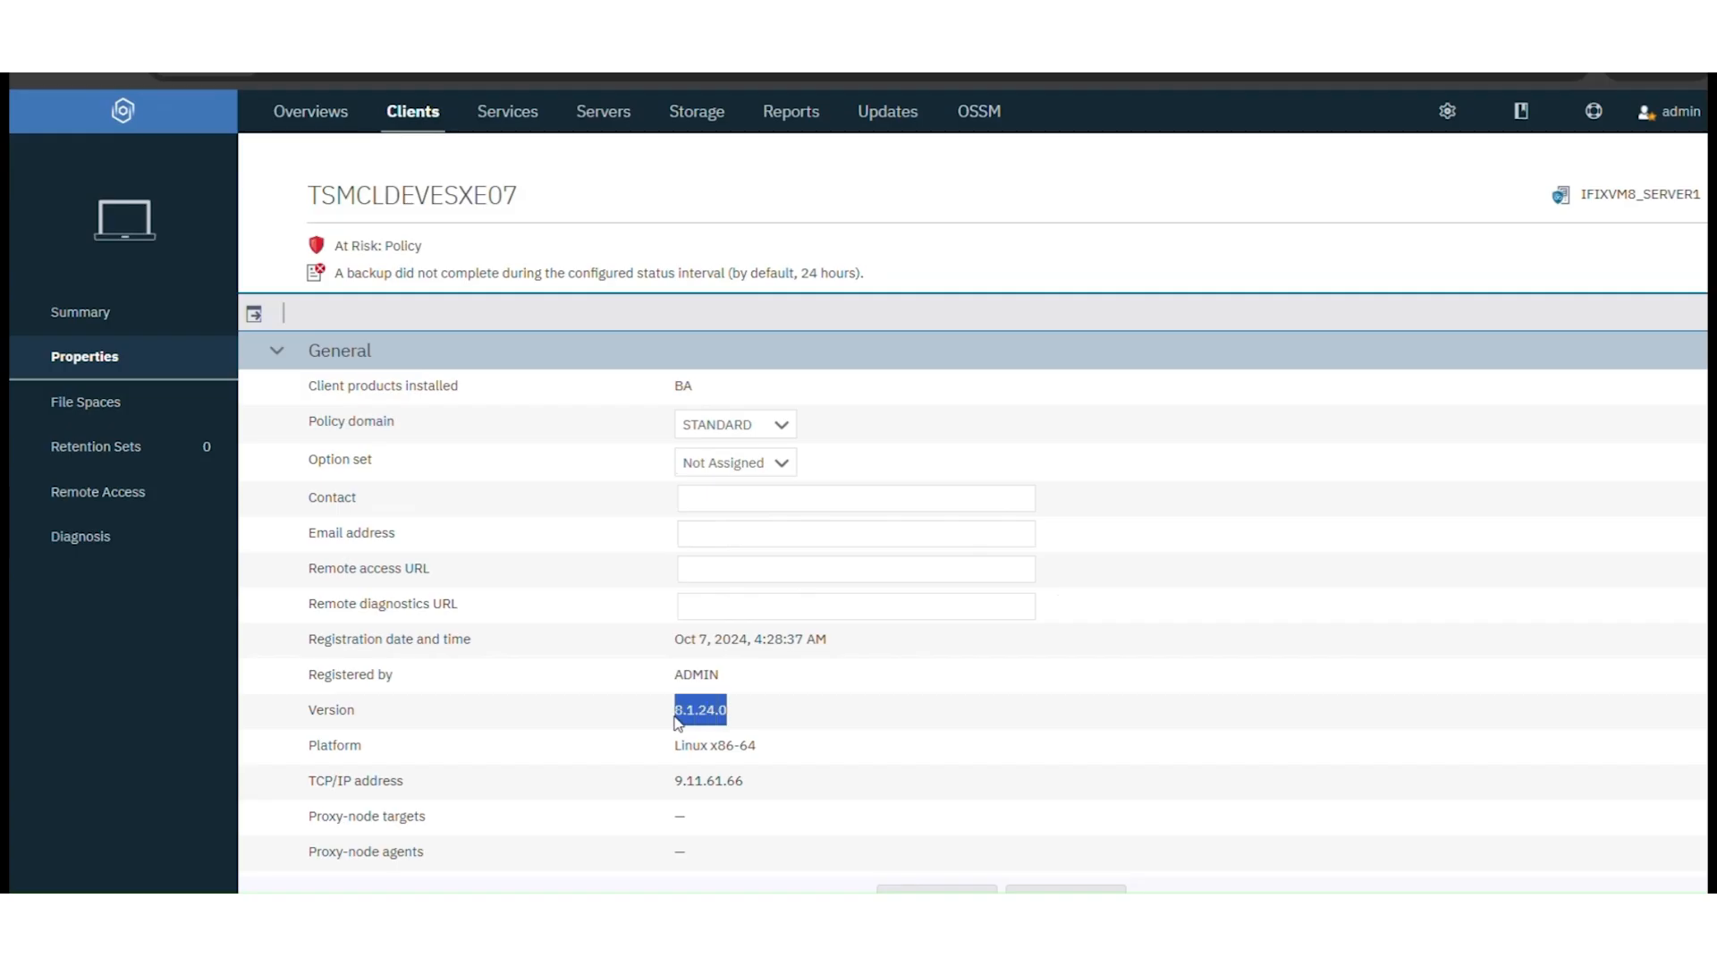
{"action": "left_click", "coordinate": [728, 717]}
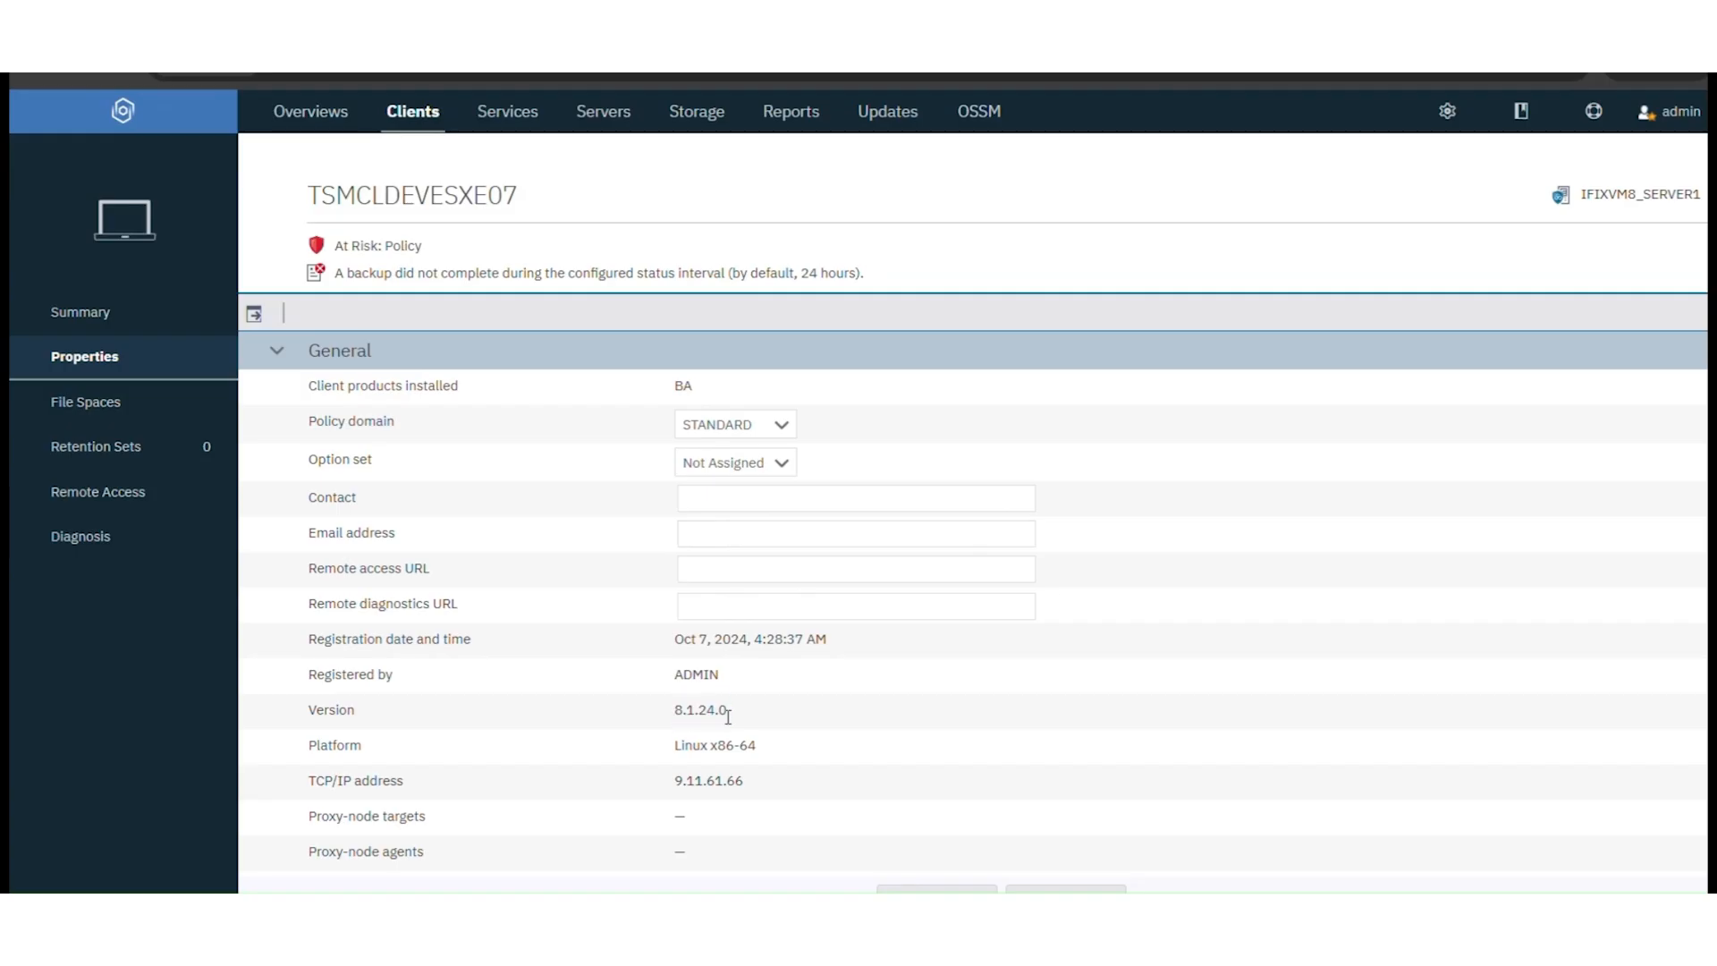